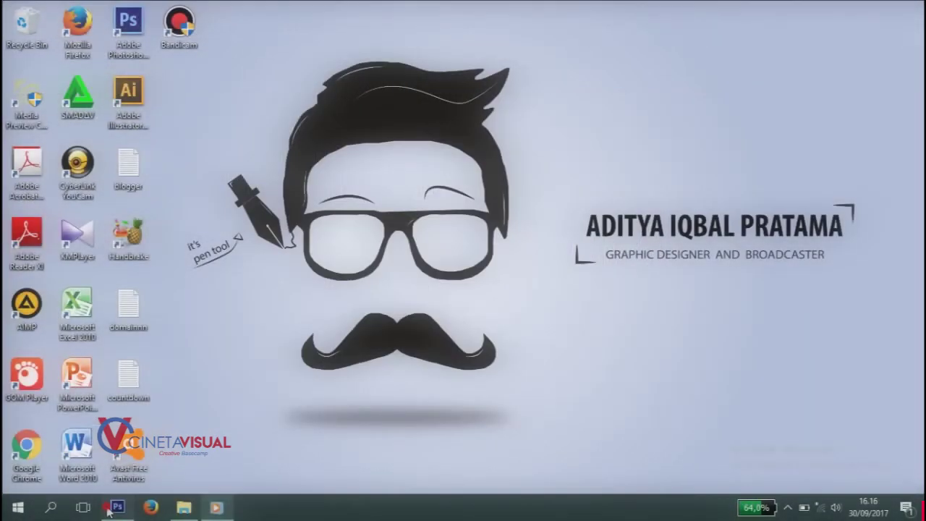
Bring the Photoshop window with the dark brick-wall image to the front.
click(108, 509)
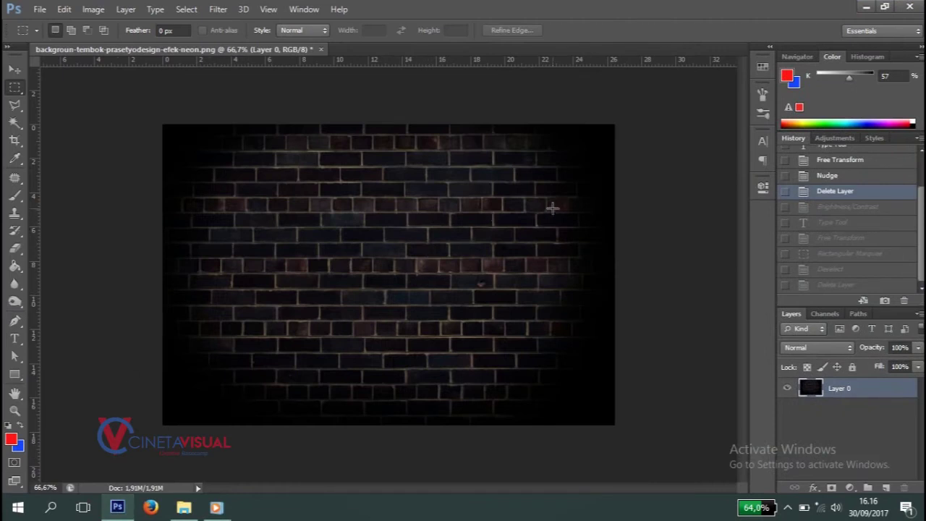
Apply Brightness/Contrast of brightness -14 and contrast 25 to the brick wall.
click(96, 15)
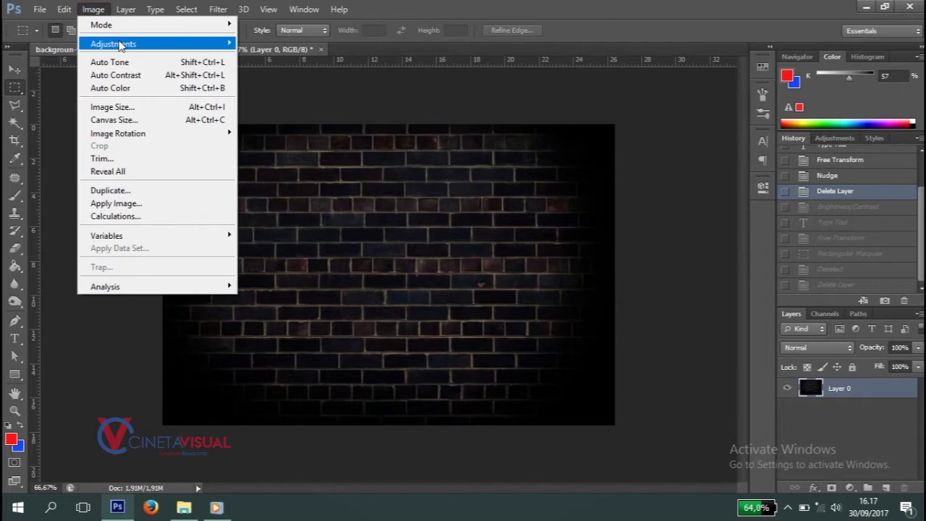
mouse_move(114, 44)
click(293, 45)
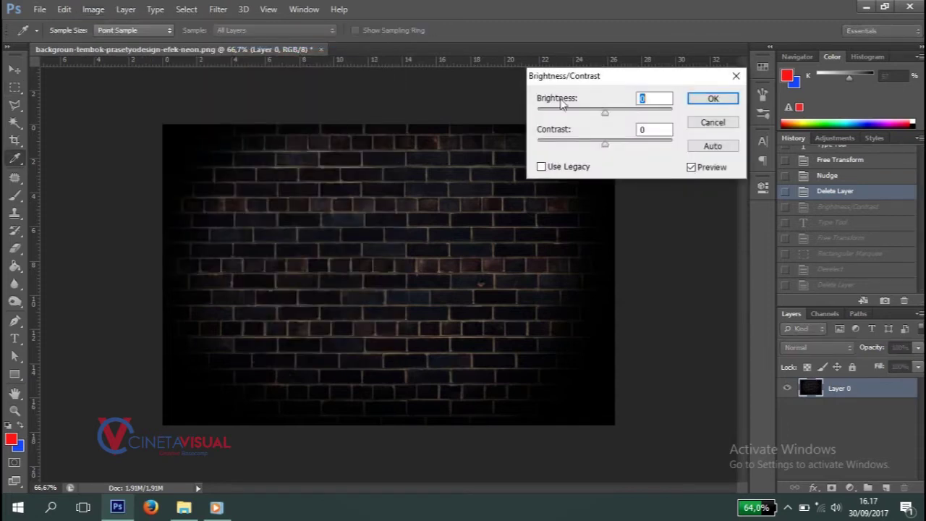
drag(605, 118, 595, 120)
mouse_move(602, 117)
mouse_down()
mouse_move(601, 143)
mouse_move(618, 145)
mouse_up()
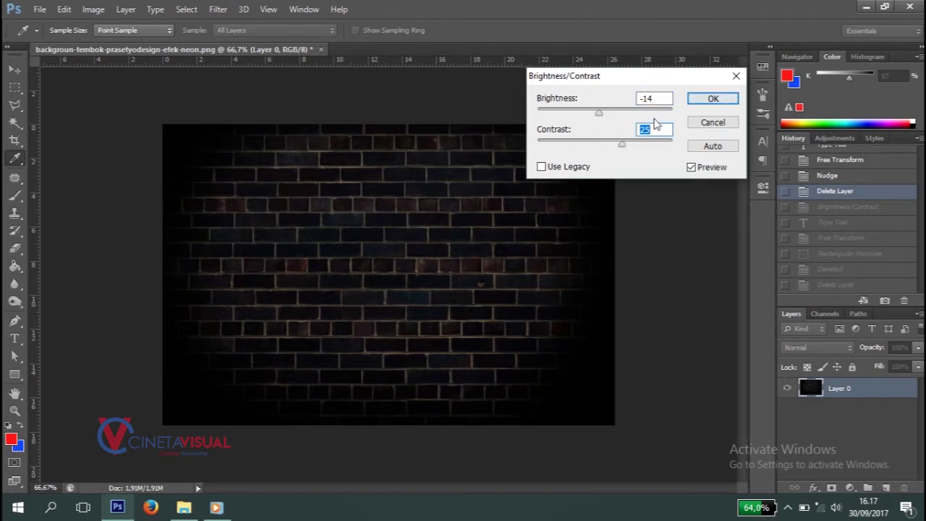
click(711, 101)
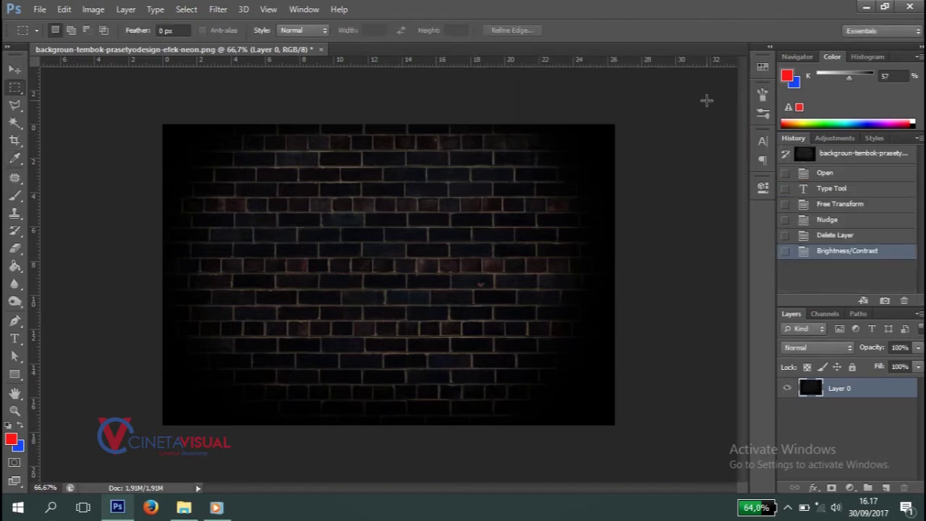
Type the word 'Indonesia' as a red text layer on the brick wall.
click(14, 339)
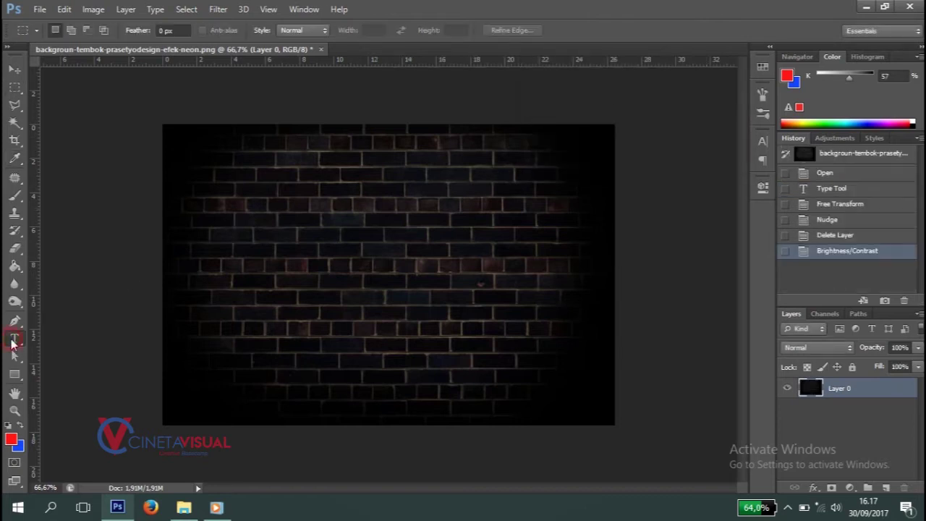
click(247, 274)
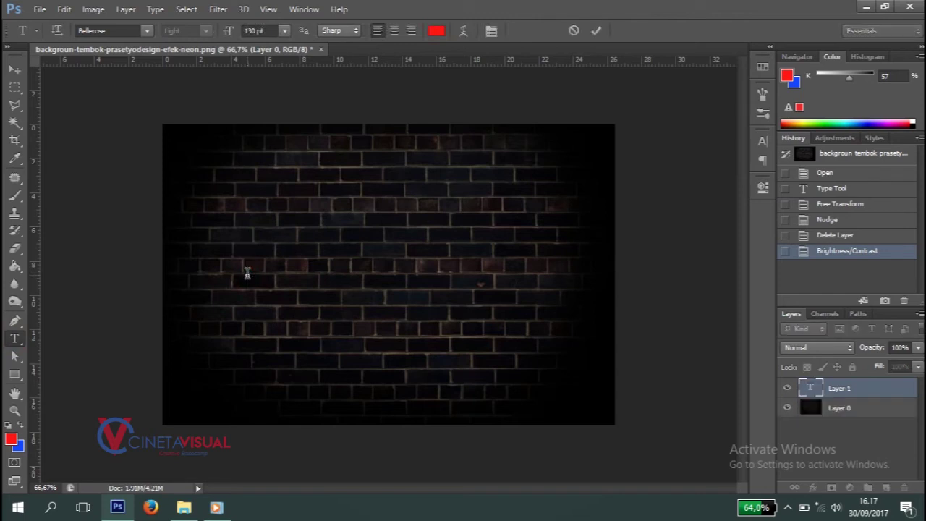
text(Indonesia)
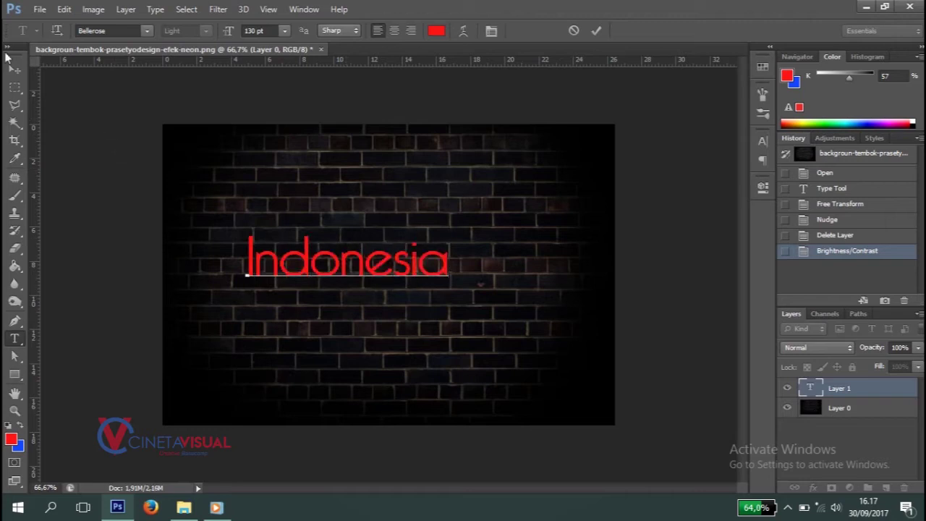
click(14, 69)
Scale the Indonesia text to about 98% and centre it on the wall.
key(ctrl+t)
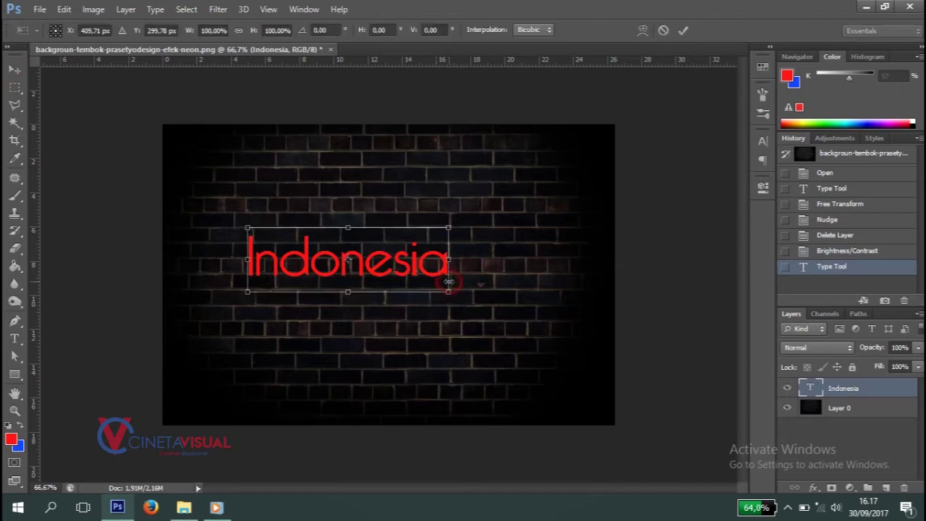
drag(448, 292, 467, 289)
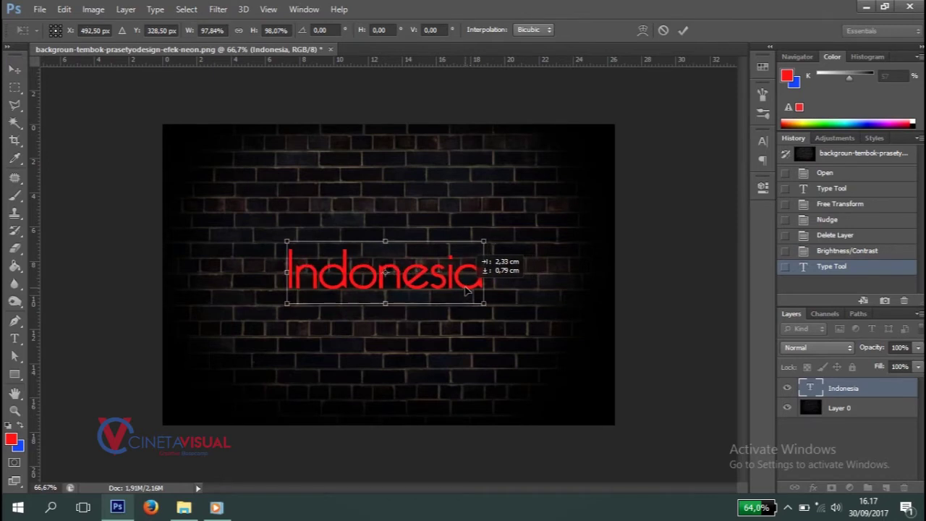
click(16, 88)
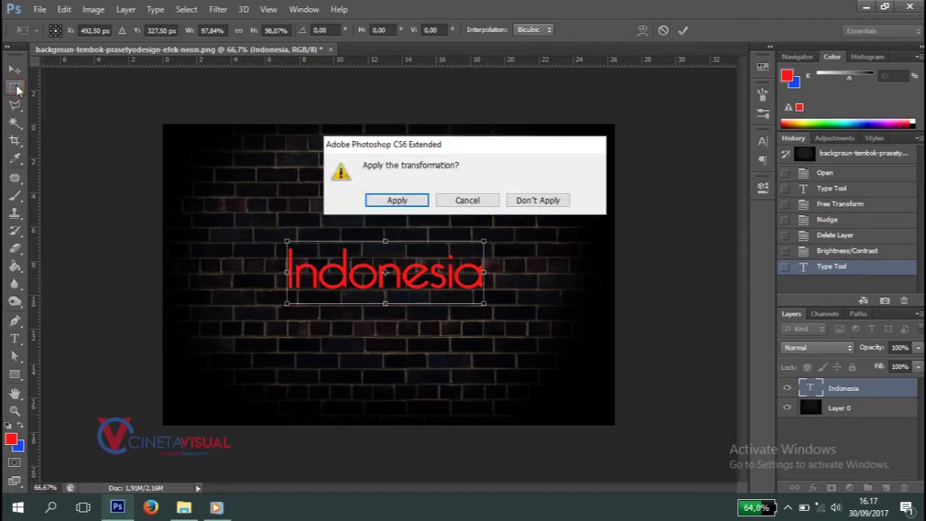
click(420, 201)
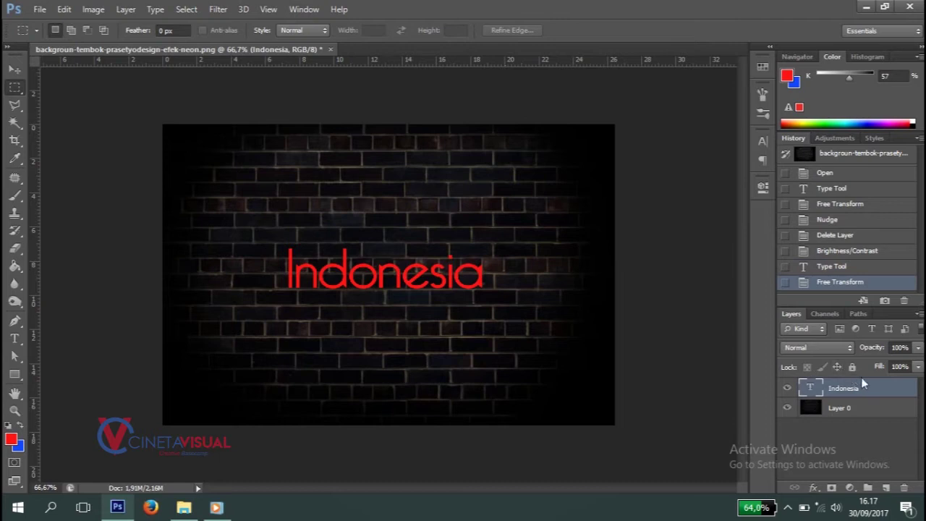
Give the text layer a drop shadow with 96% opacity, 40 px size, 14 px distance.
right_click(878, 390)
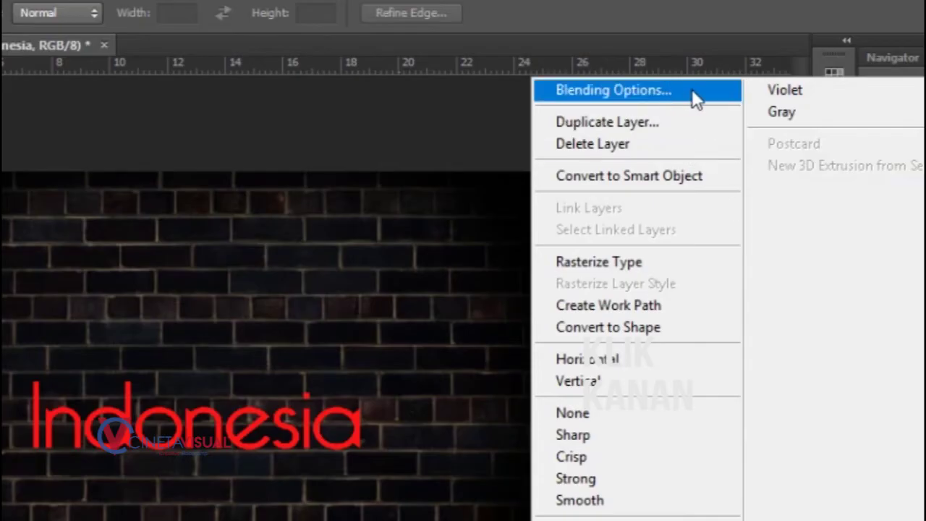
click(694, 89)
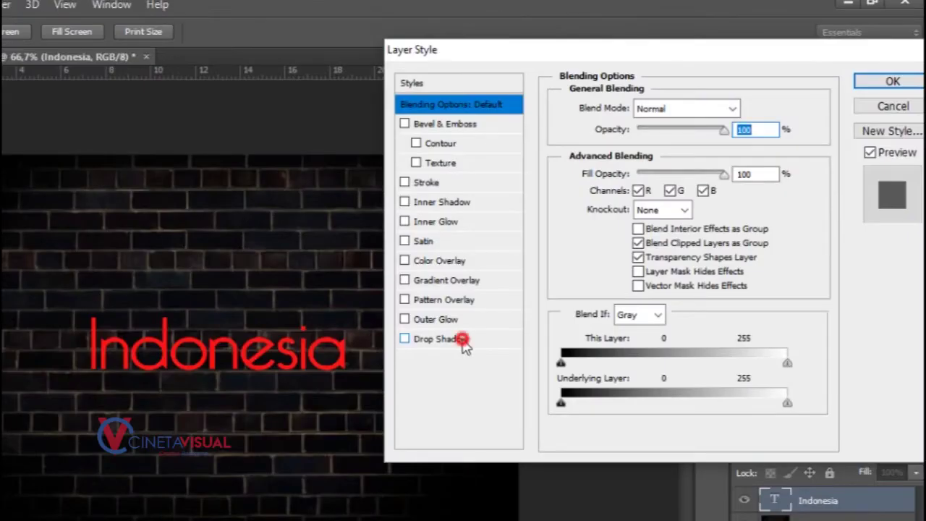
click(462, 340)
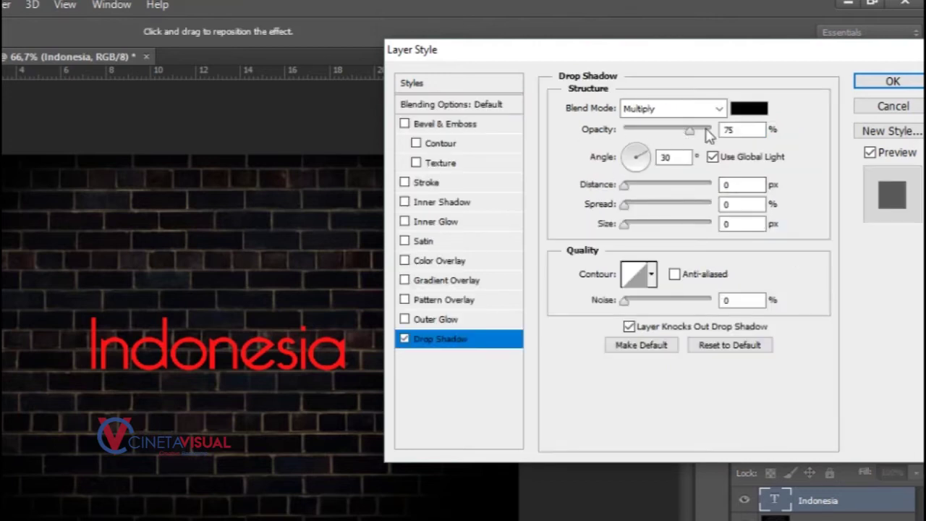
drag(690, 131, 708, 135)
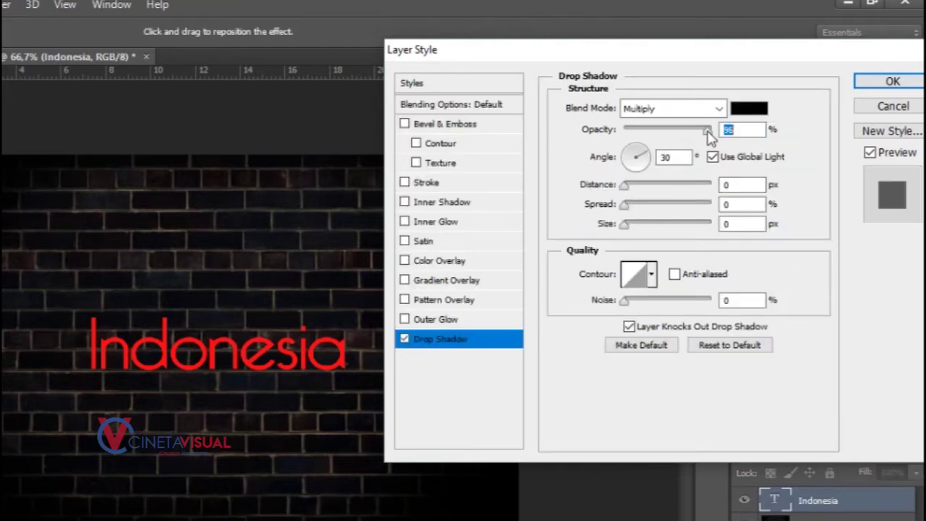
drag(624, 224, 642, 227)
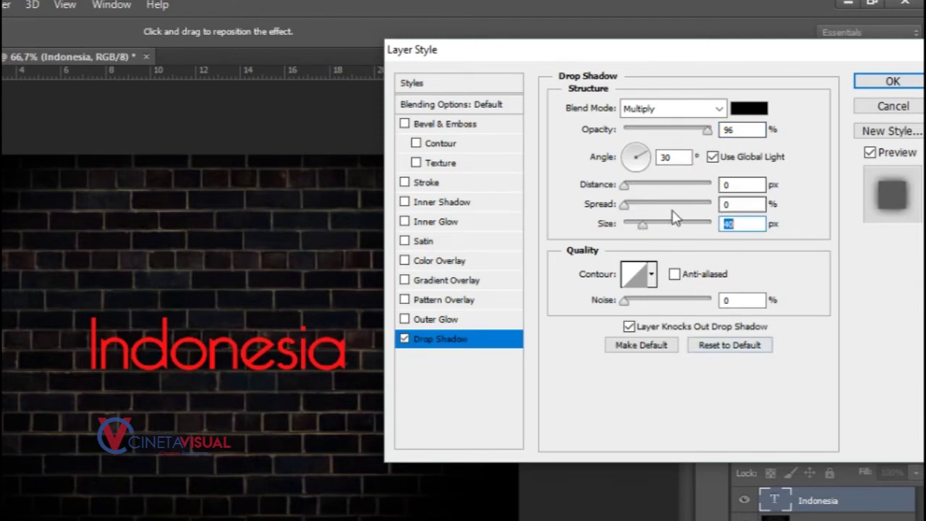
drag(624, 185, 641, 188)
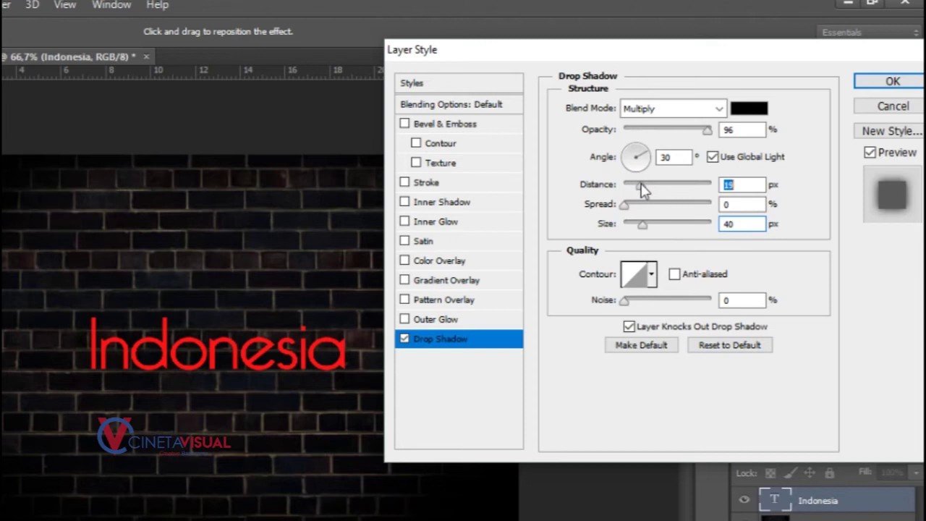
drag(639, 186, 637, 188)
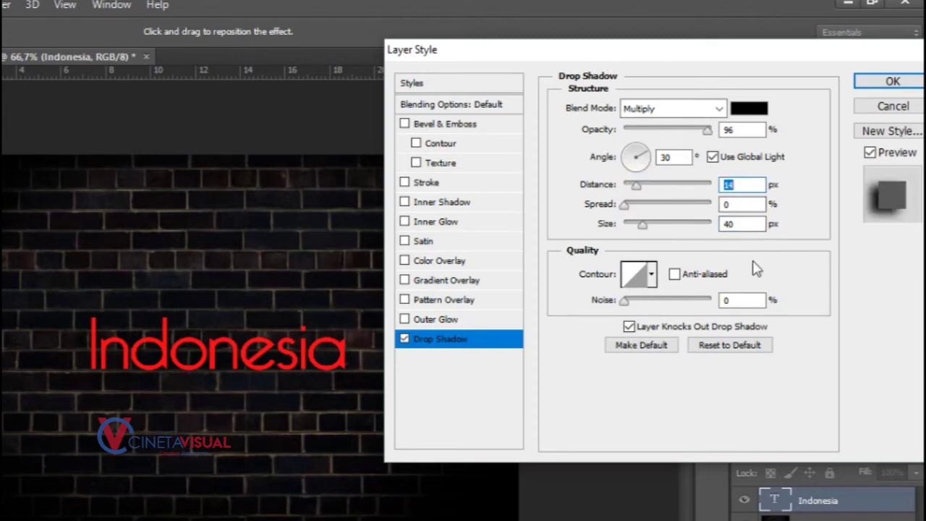
click(449, 321)
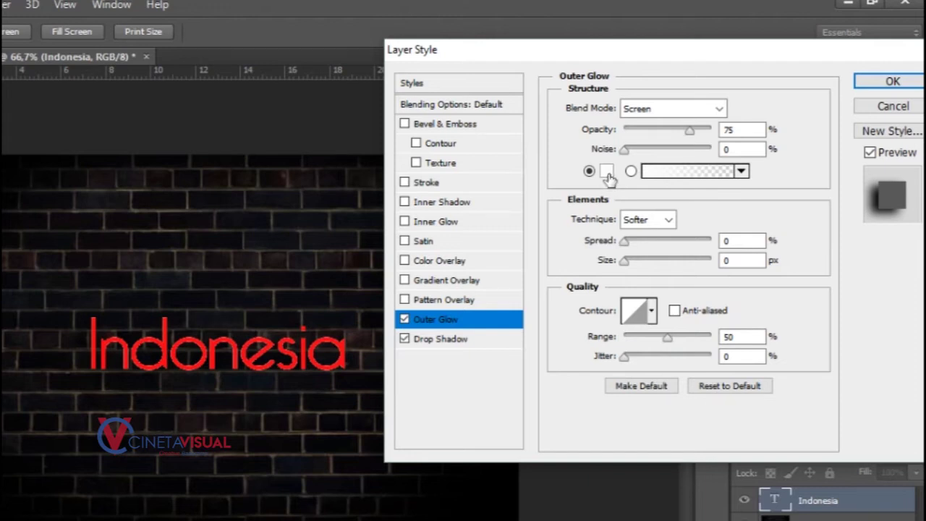
Set the Outer Glow colour to bright red ff1f1f.
click(608, 174)
drag(666, 297, 671, 267)
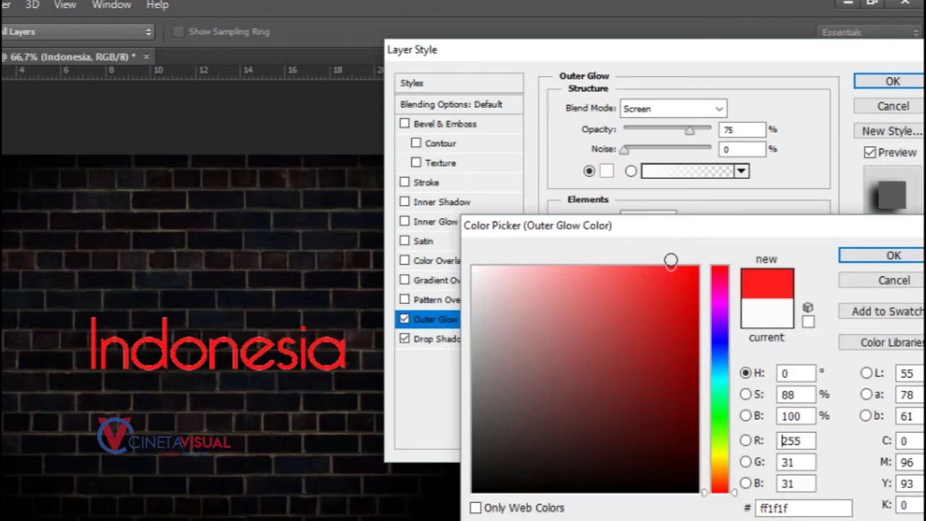
click(894, 259)
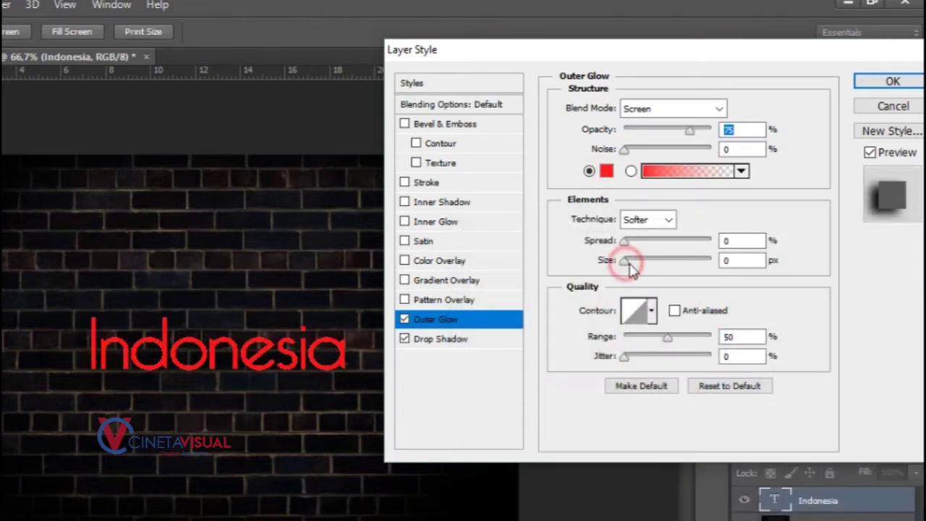
Adjust the Outer Glow to 1% spread and 10 px size.
drag(626, 262, 632, 263)
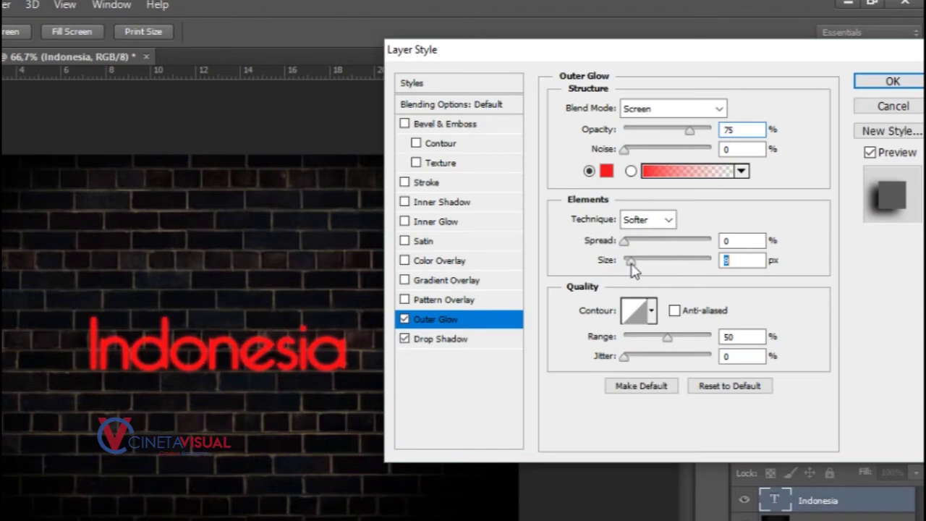
drag(627, 242, 646, 246)
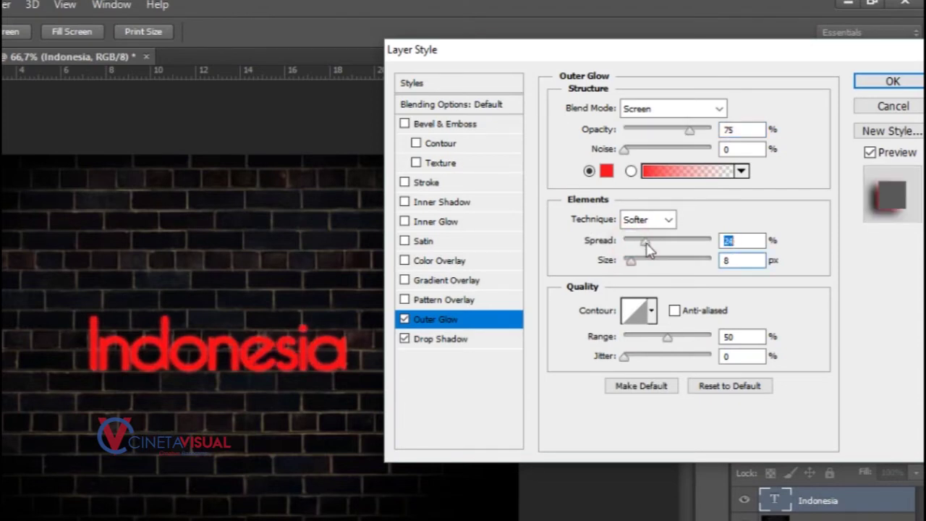
mouse_move(631, 262)
mouse_down()
mouse_move(669, 269)
mouse_move(629, 264)
mouse_up()
drag(643, 242, 626, 250)
drag(629, 261, 638, 266)
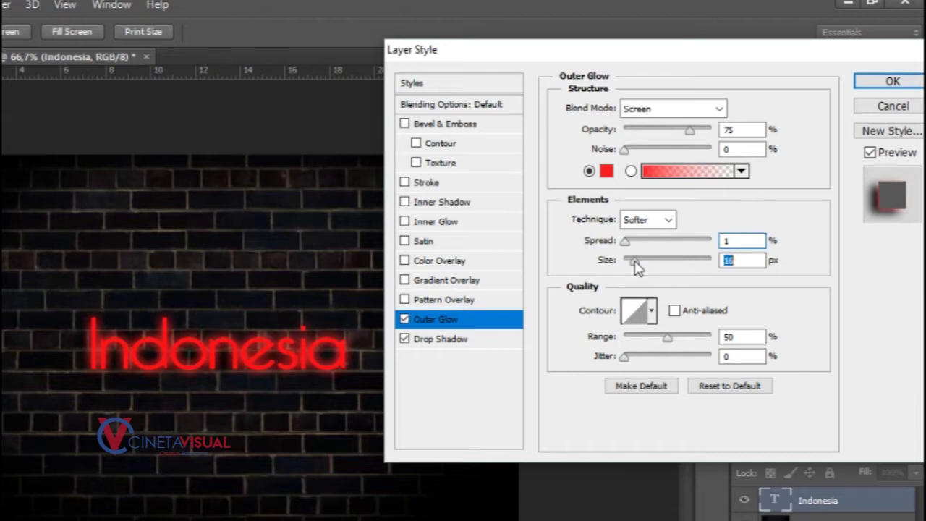
drag(636, 267, 634, 267)
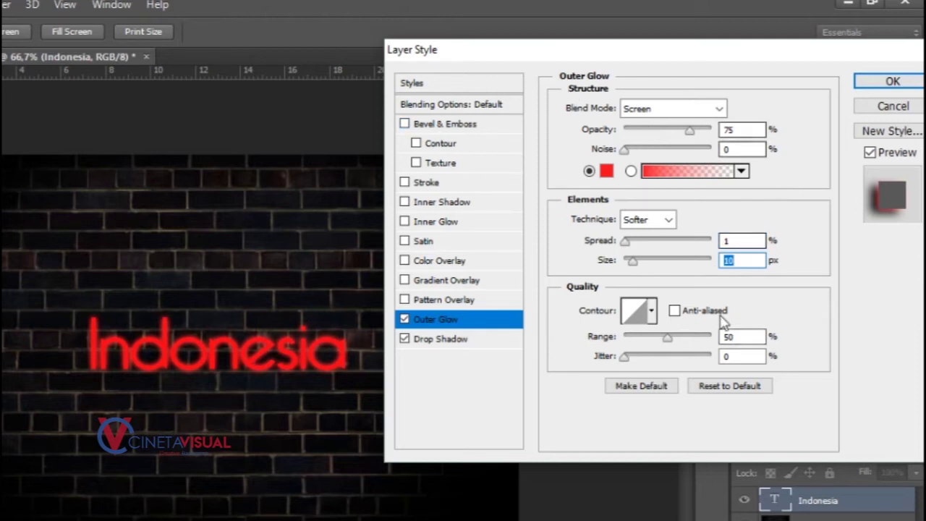
click(491, 209)
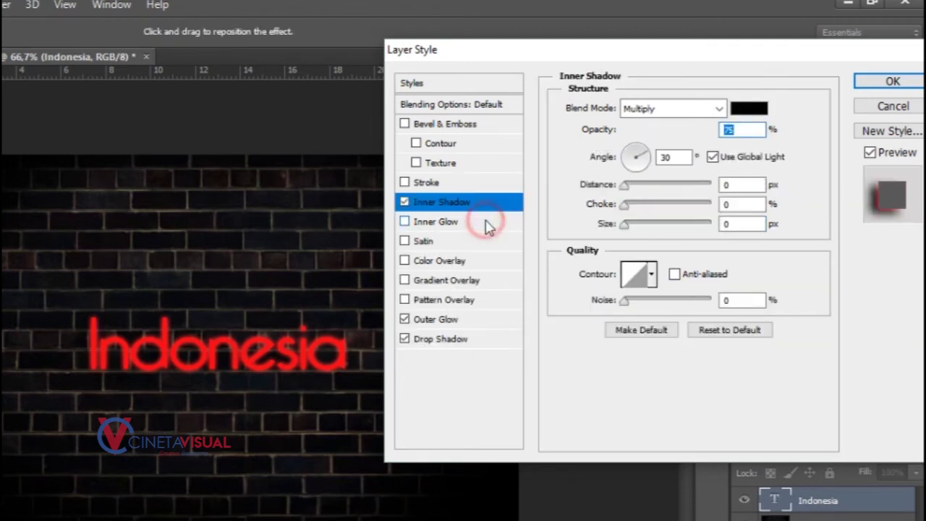
Add a red ff3434 Inner Glow with 2% noise and apply the layer styles.
click(479, 222)
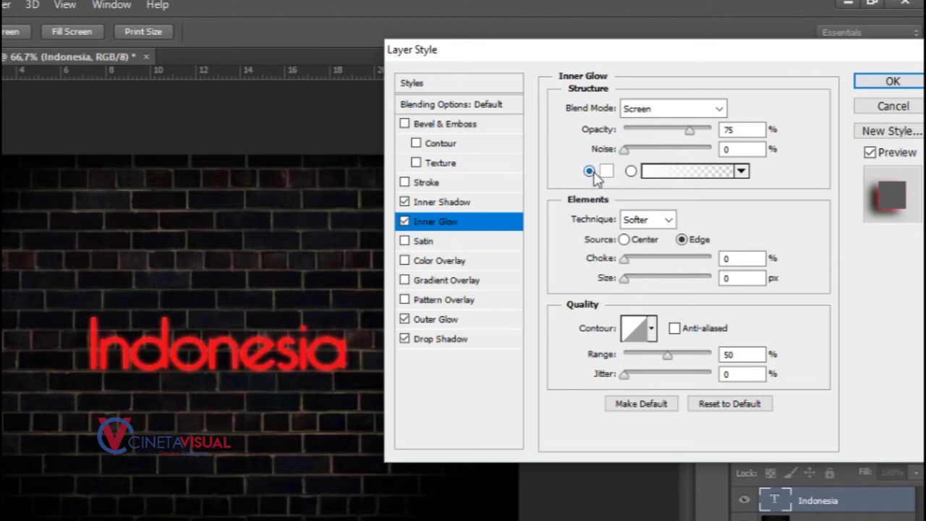
click(608, 170)
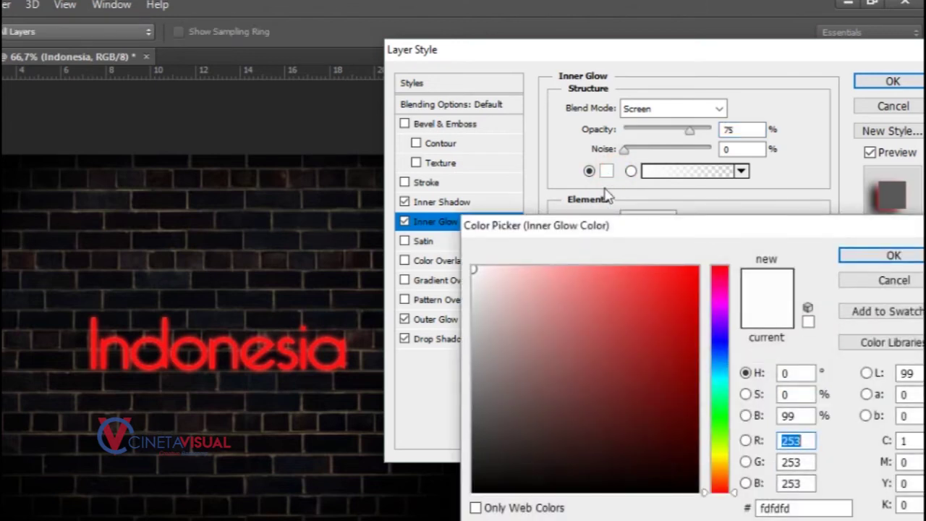
click(653, 263)
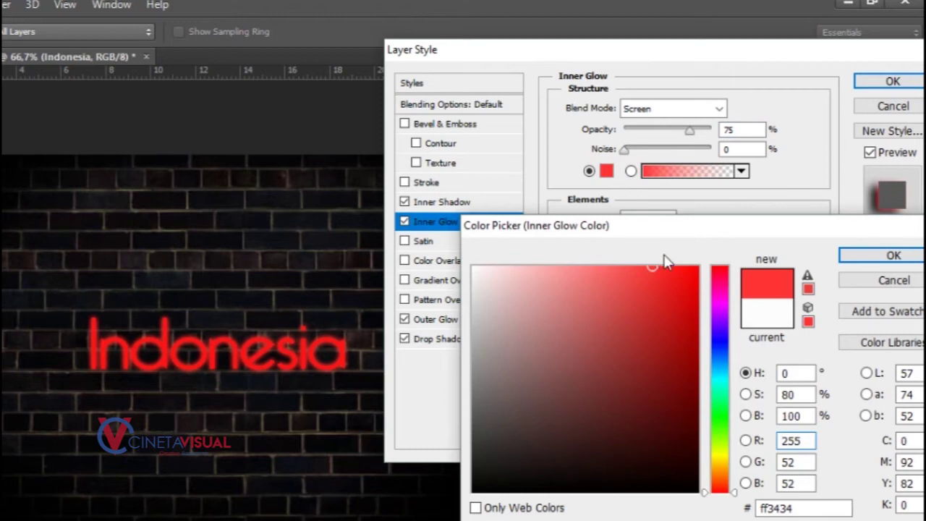
click(872, 259)
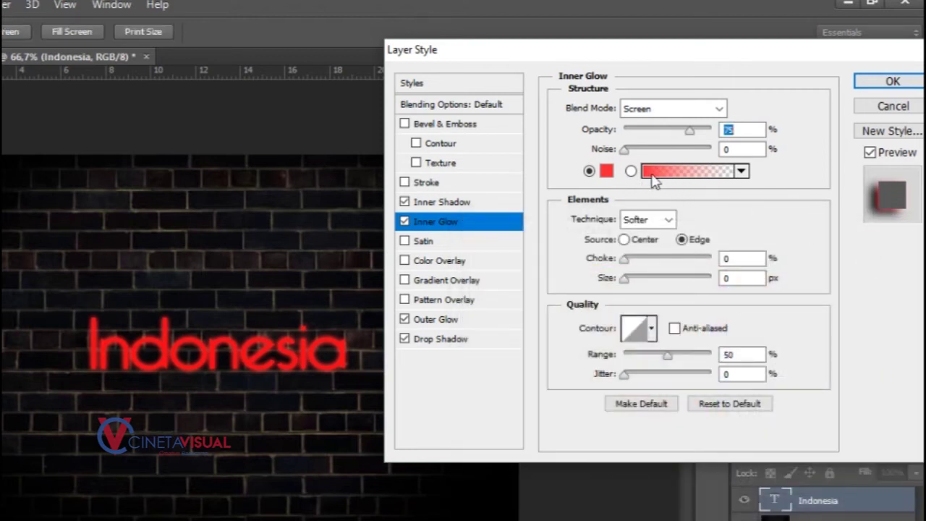
click(624, 150)
text(2)
key(Return)
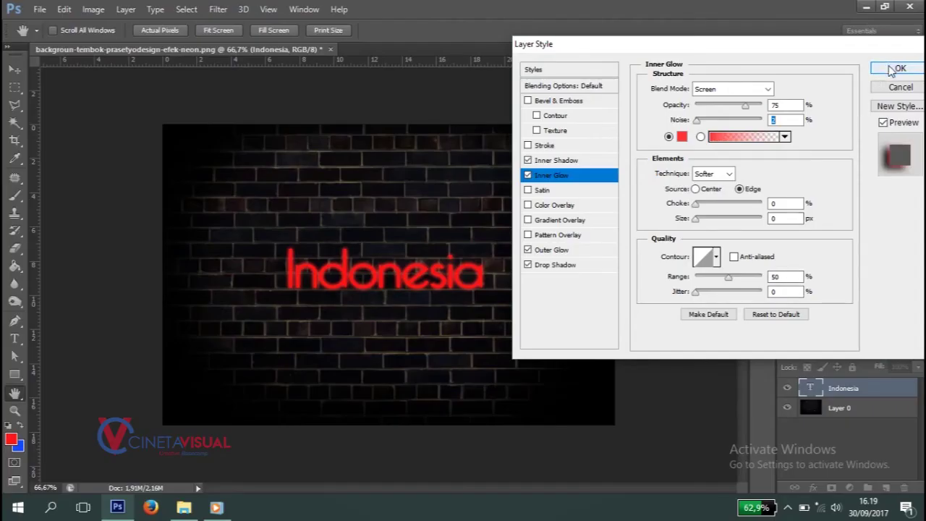
click(890, 68)
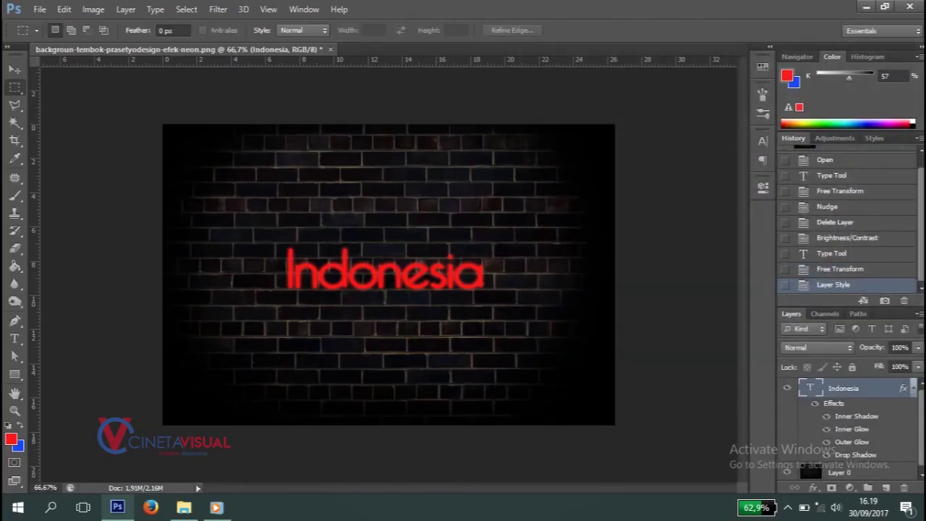
Create an empty Layer 1 beneath the Indonesia text layer and select it.
click(914, 388)
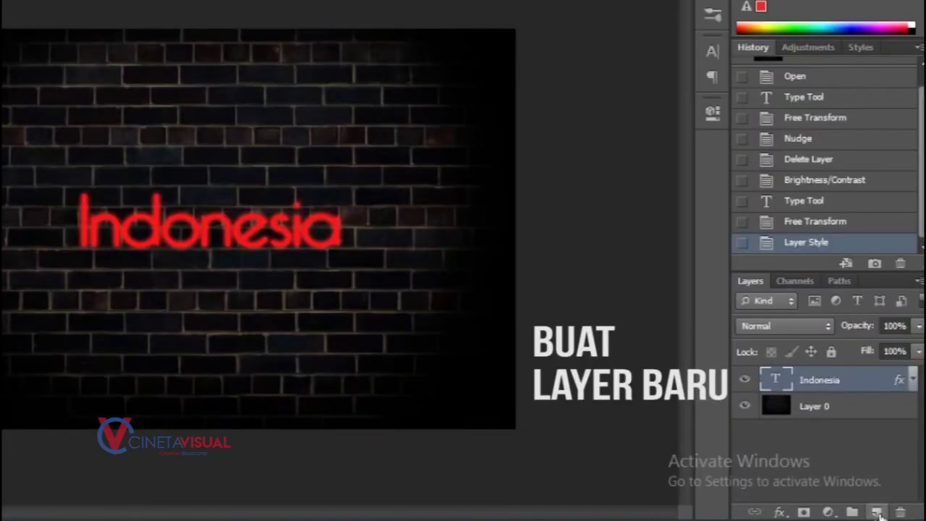
click(876, 512)
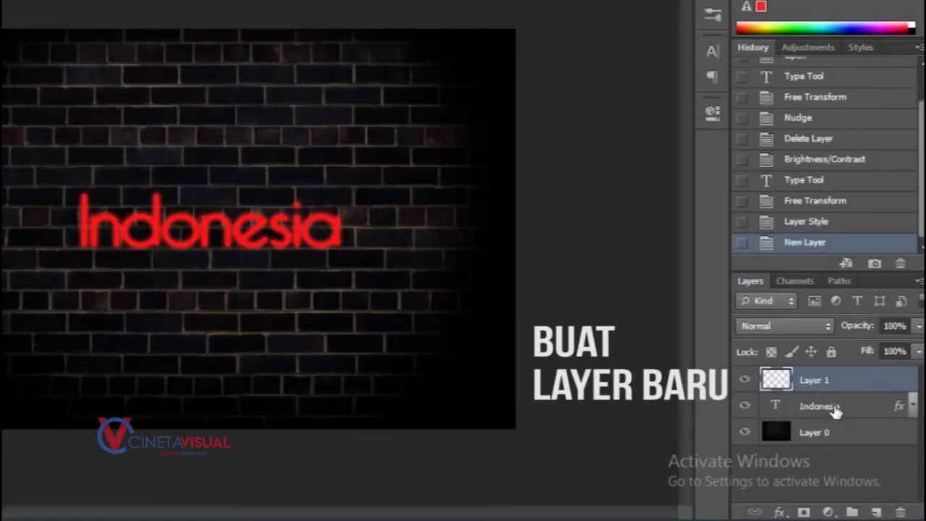
drag(835, 407, 841, 371)
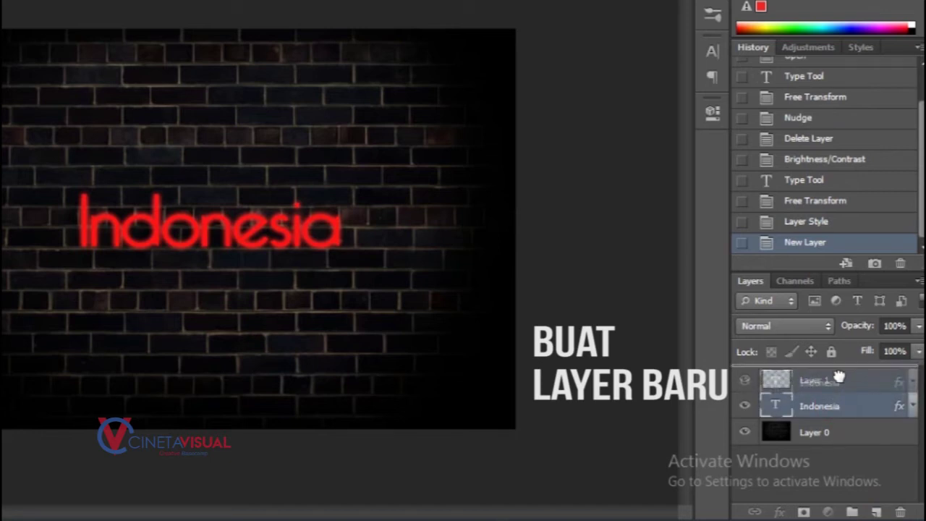
drag(841, 371, 841, 372)
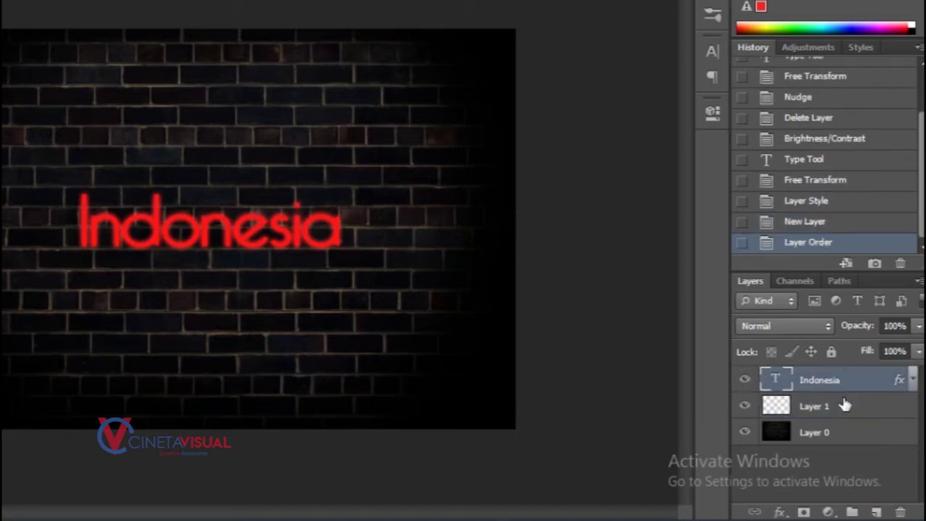
click(845, 407)
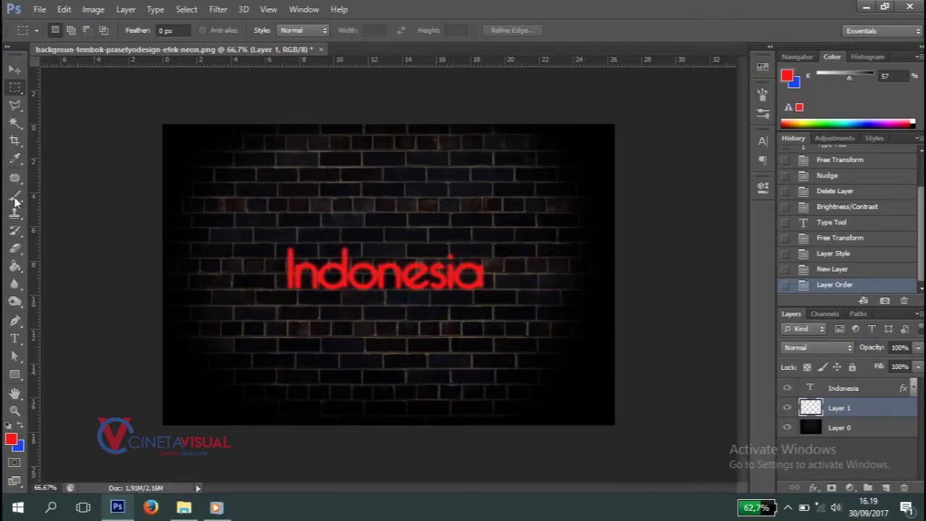
click(16, 198)
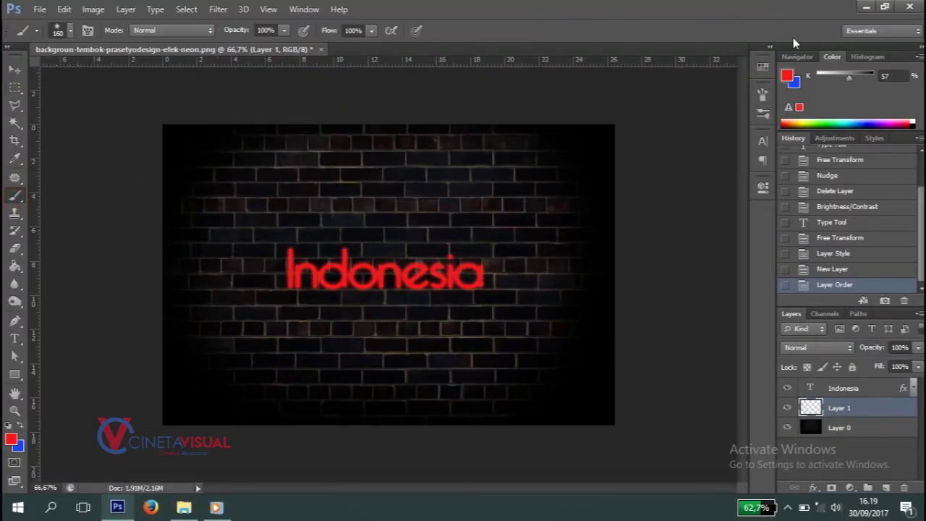
Set the foreground colour to bright red f93838.
click(788, 75)
click(719, 210)
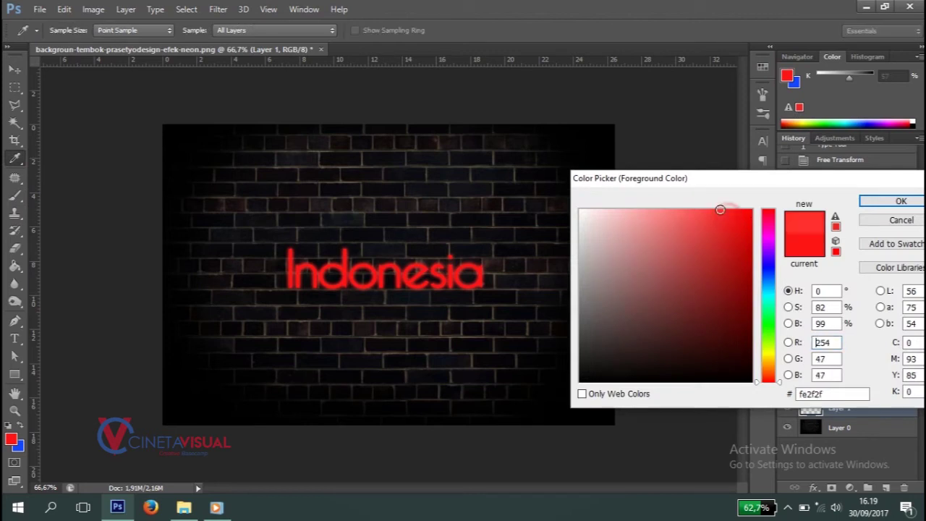
drag(720, 210, 714, 213)
click(871, 202)
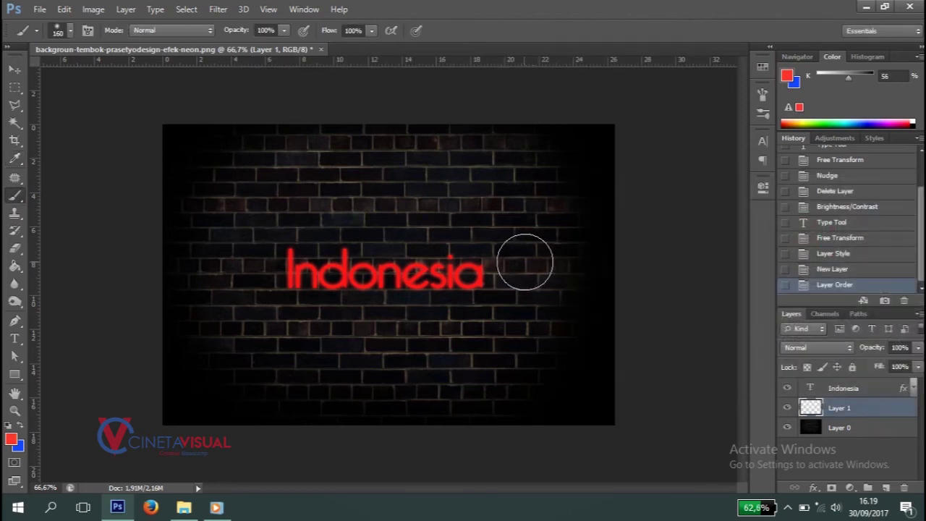
Paint a soft red brush stroke on Layer 1 beneath the Indonesia text.
click(510, 298)
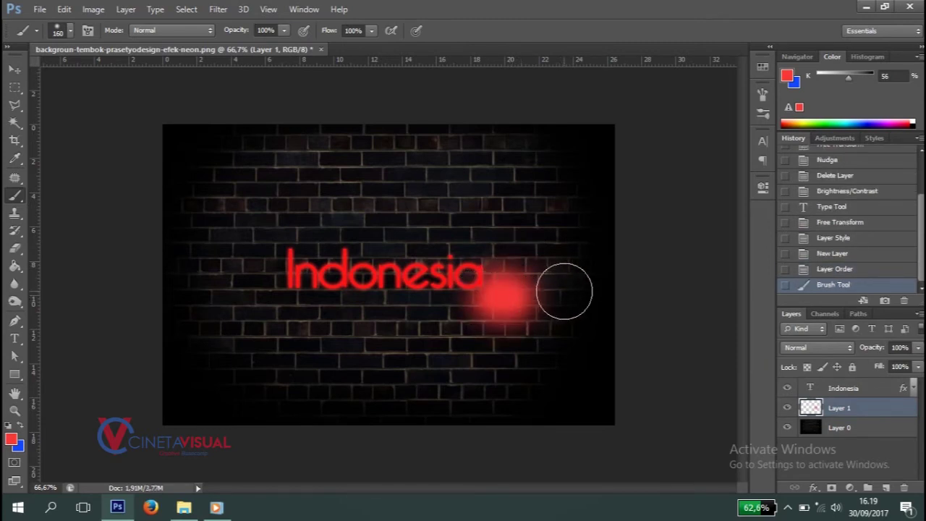
key(ctrl+z)
click(506, 295)
drag(504, 295, 277, 294)
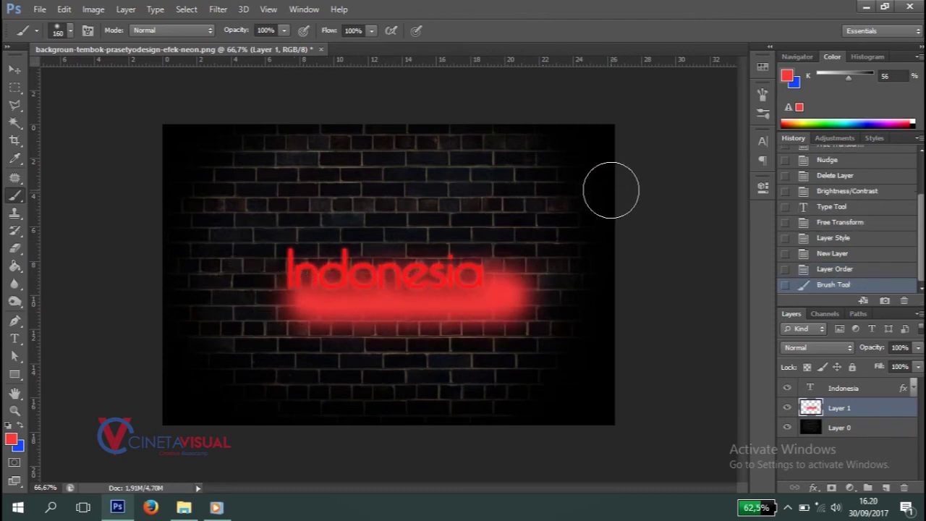
Apply a Gaussian Blur of about 154.7 px radius to Layer 1's red stroke.
click(218, 9)
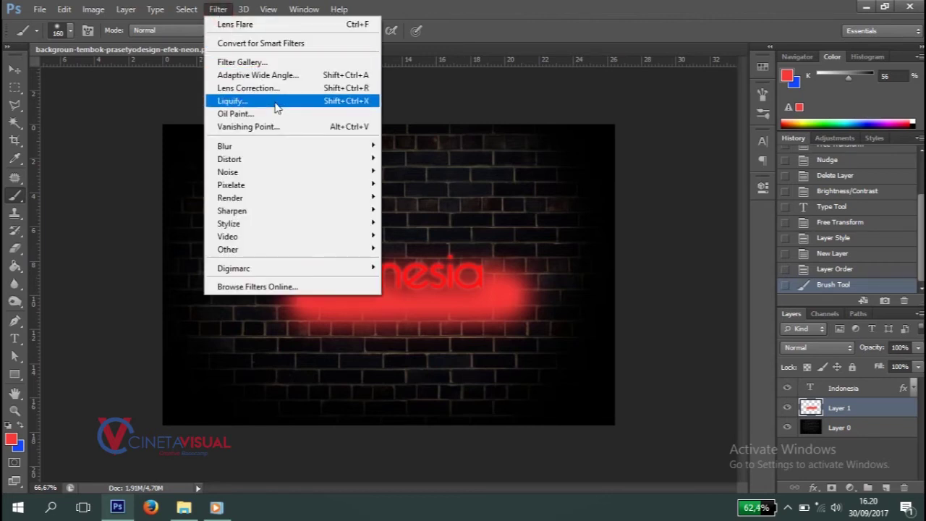
mouse_move(224, 105)
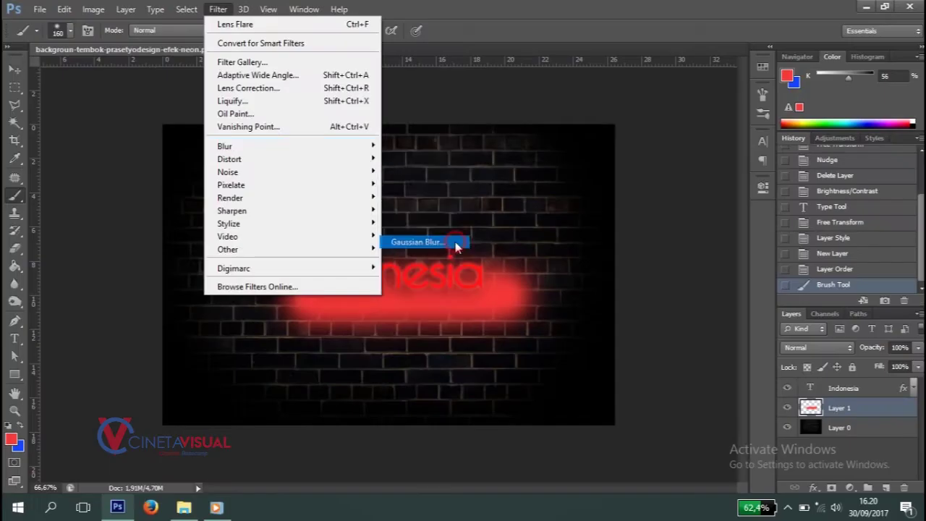
click(454, 242)
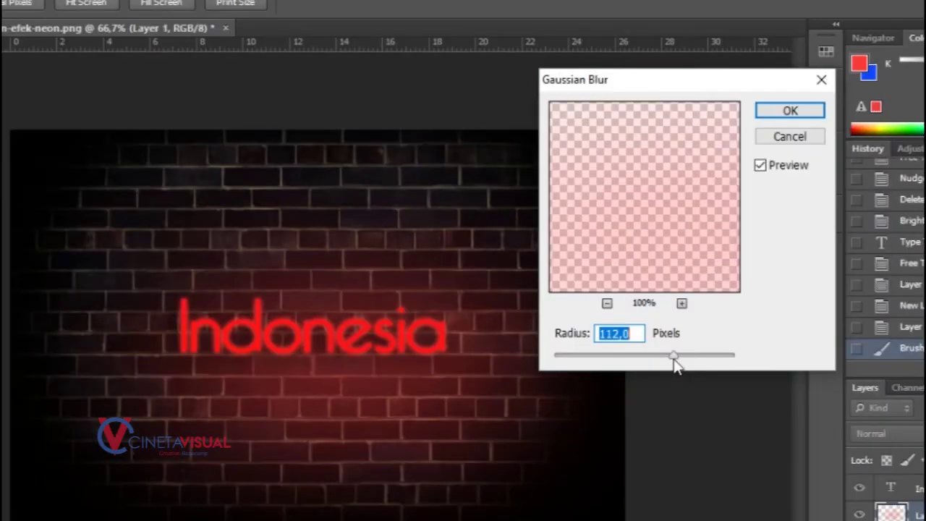
drag(650, 289, 660, 290)
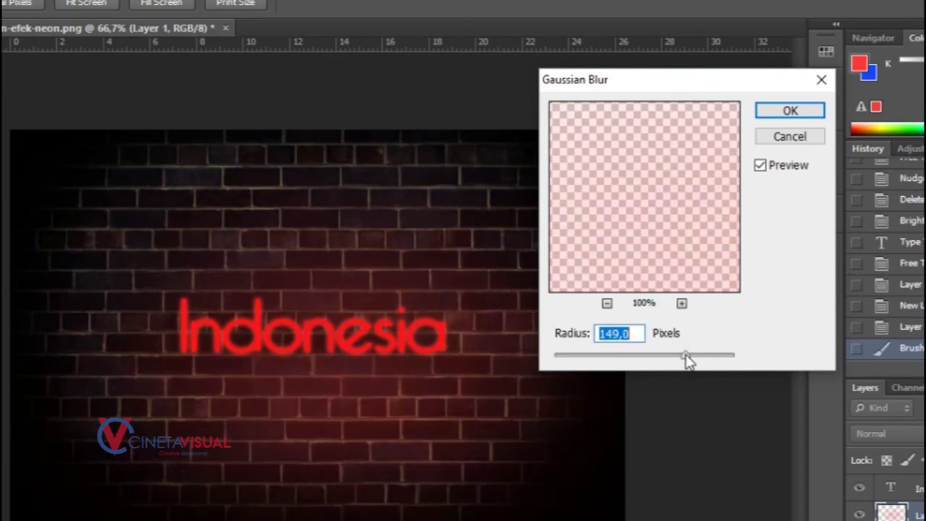
drag(687, 361, 690, 361)
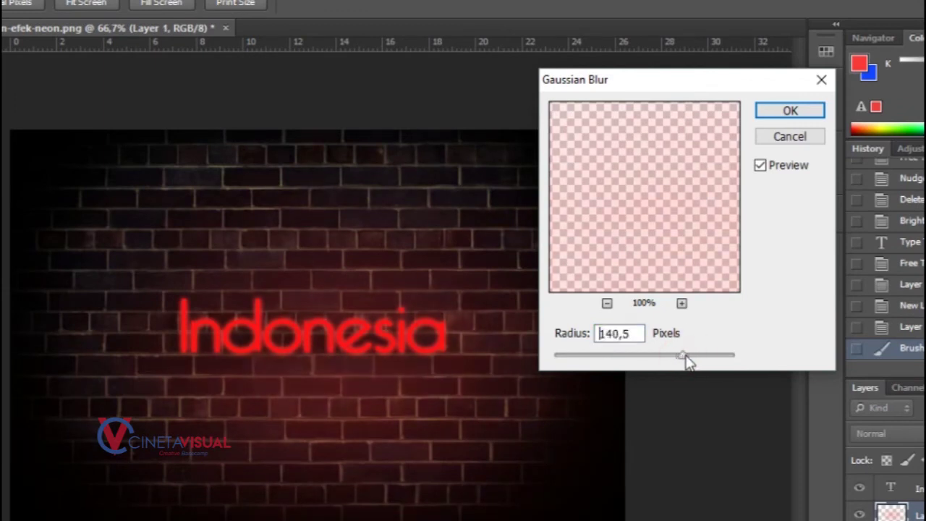
click(781, 112)
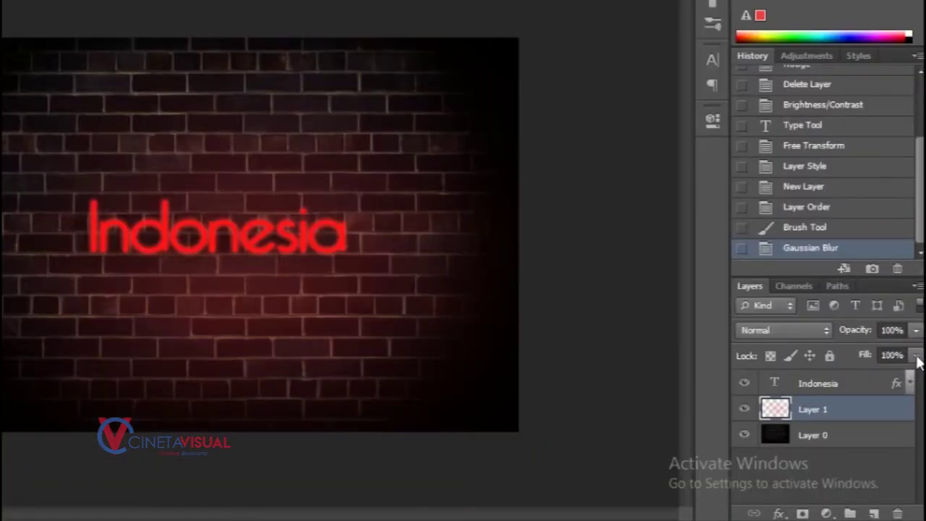
Lower Layer 1's opacity to 84% and add an empty Layer 2 above the brick wall.
click(915, 330)
drag(916, 352, 902, 354)
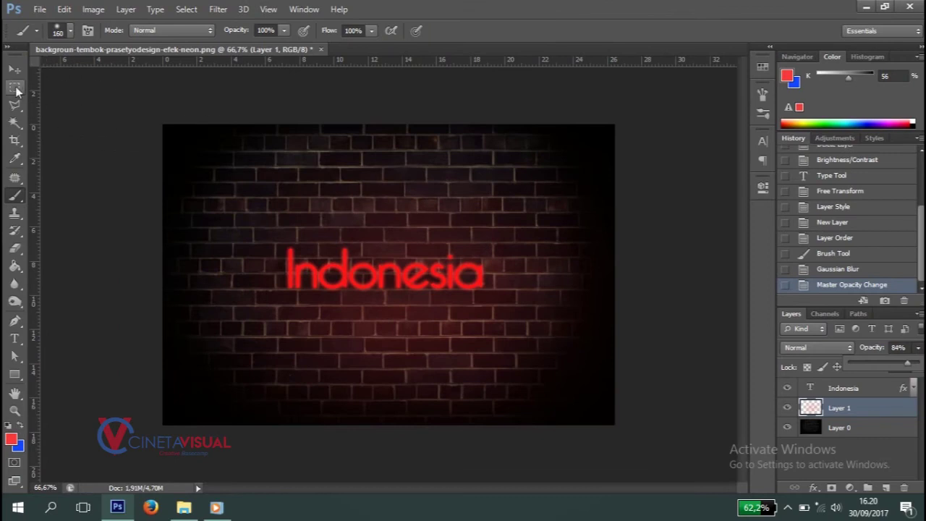
click(14, 87)
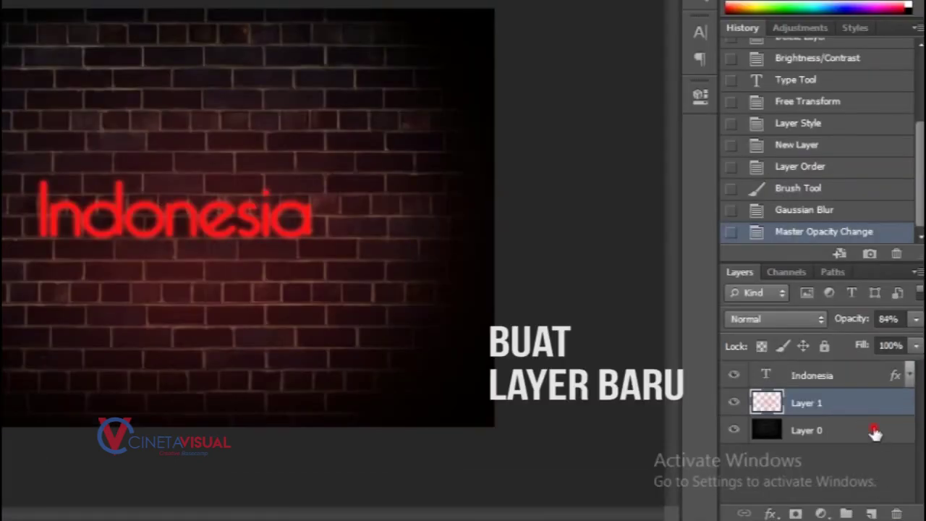
click(873, 431)
click(873, 511)
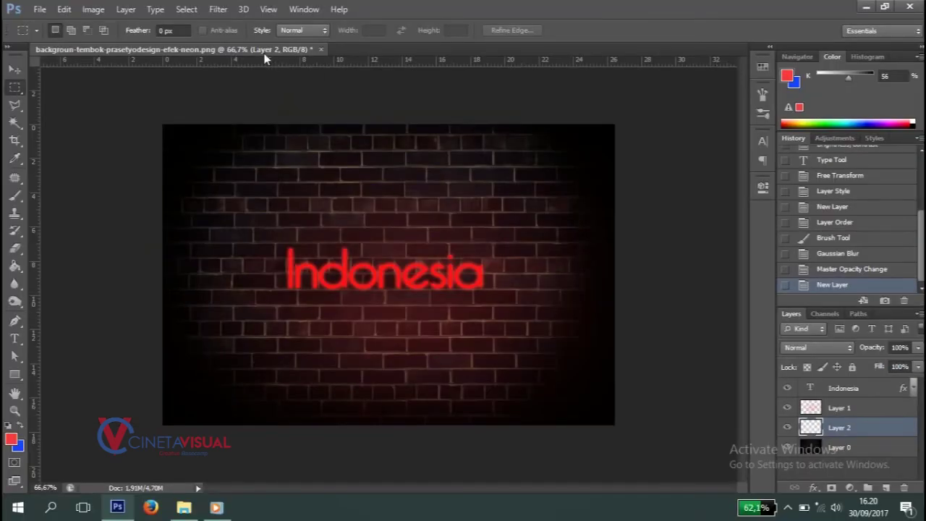
On a new layer, select the soft Brush with white as the foreground colour.
click(217, 10)
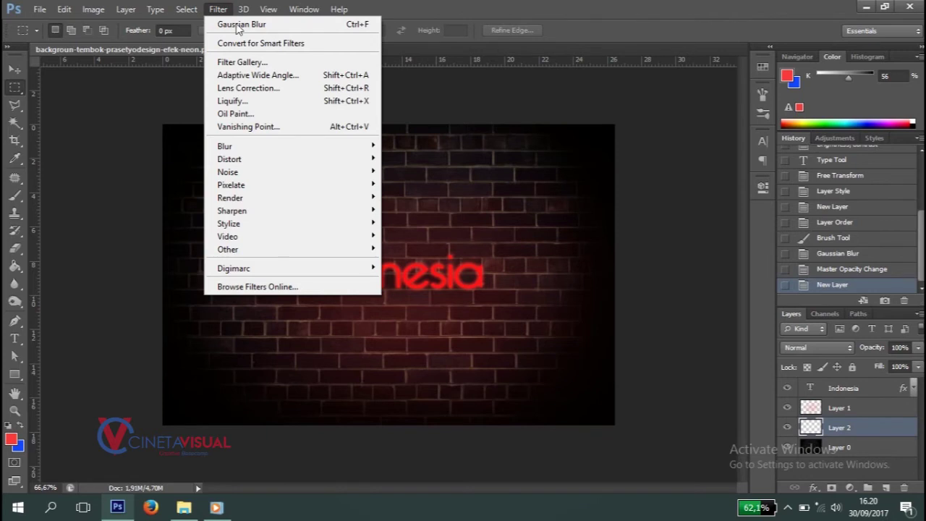
mouse_move(229, 158)
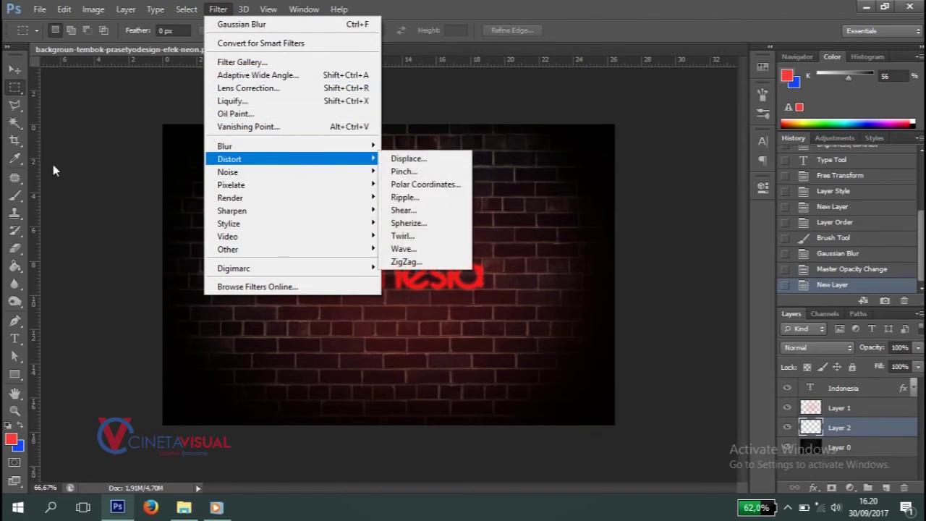
click(16, 196)
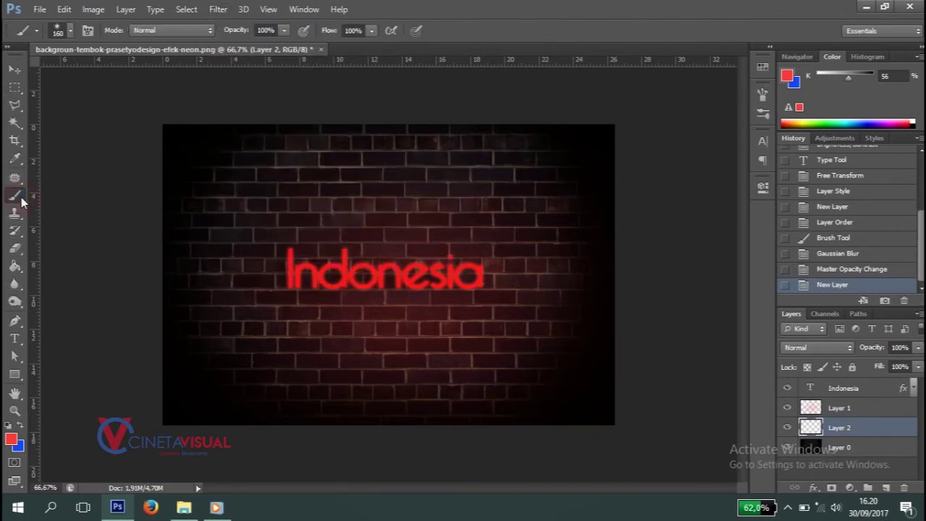
click(787, 75)
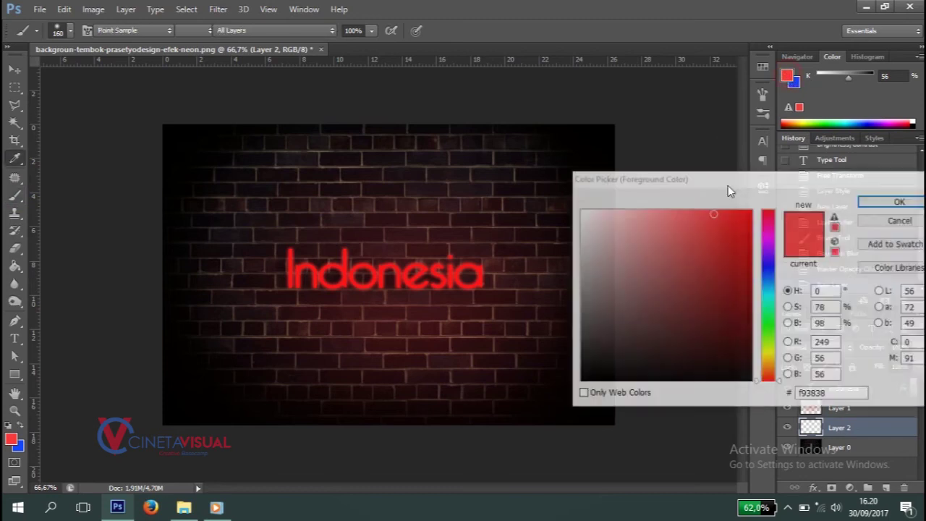
drag(661, 239, 580, 210)
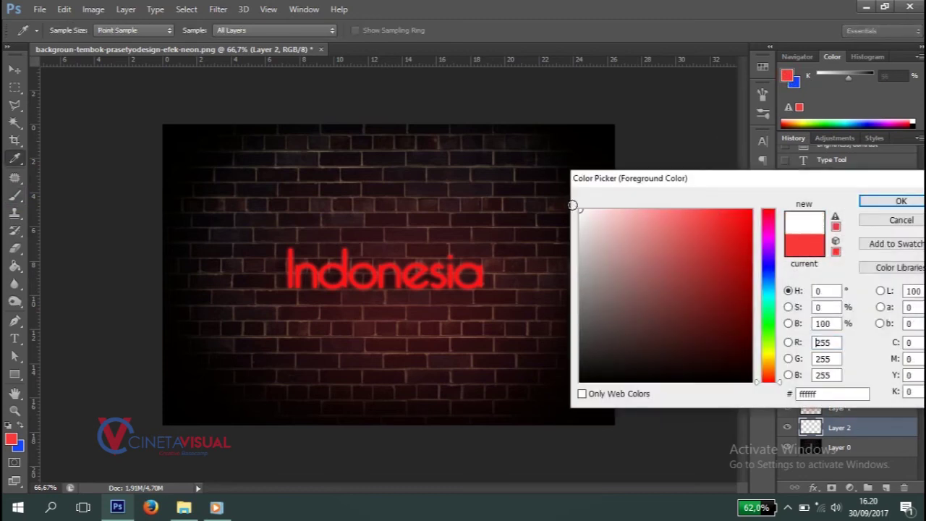
click(890, 204)
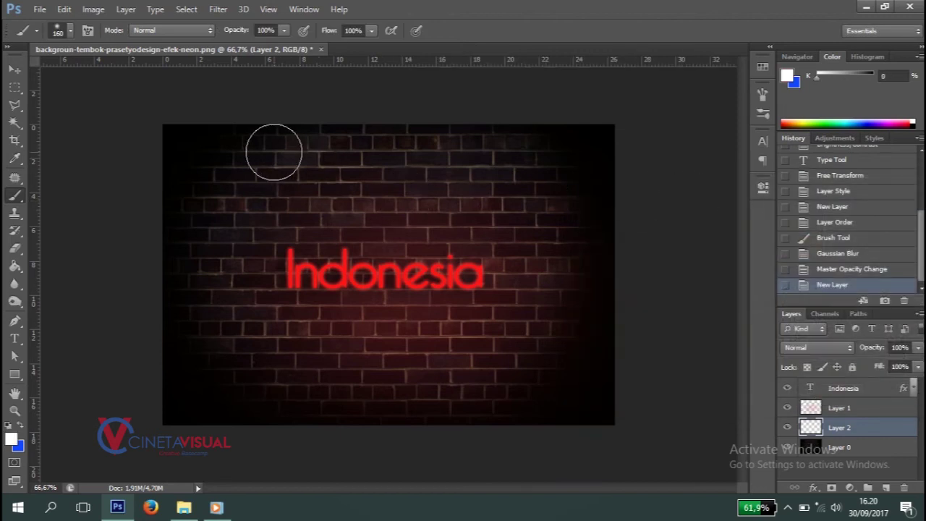
Paint two soft white spots near the top left and top right of the wall.
click(274, 152)
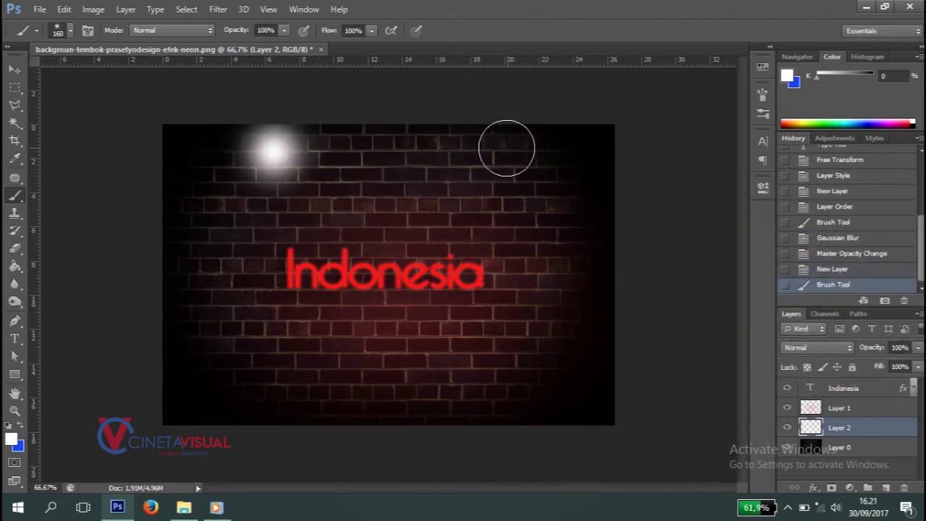
click(506, 148)
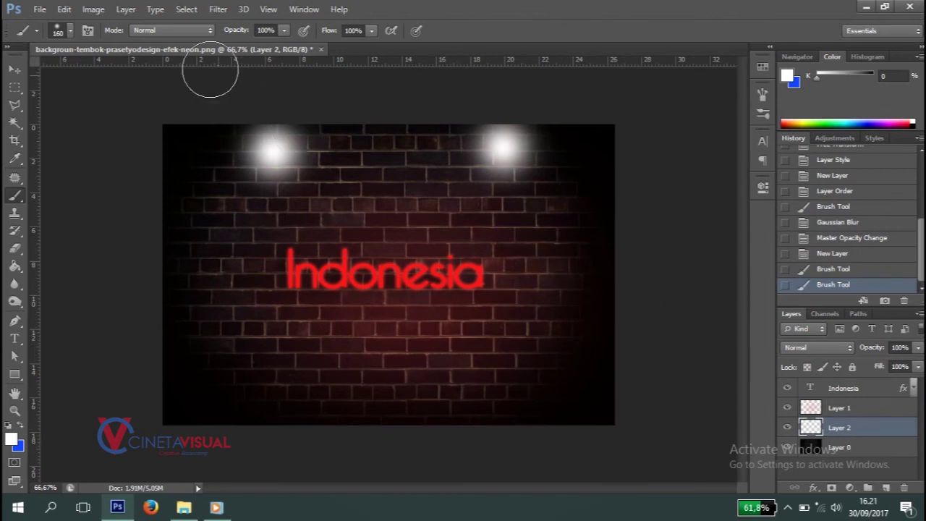
click(217, 9)
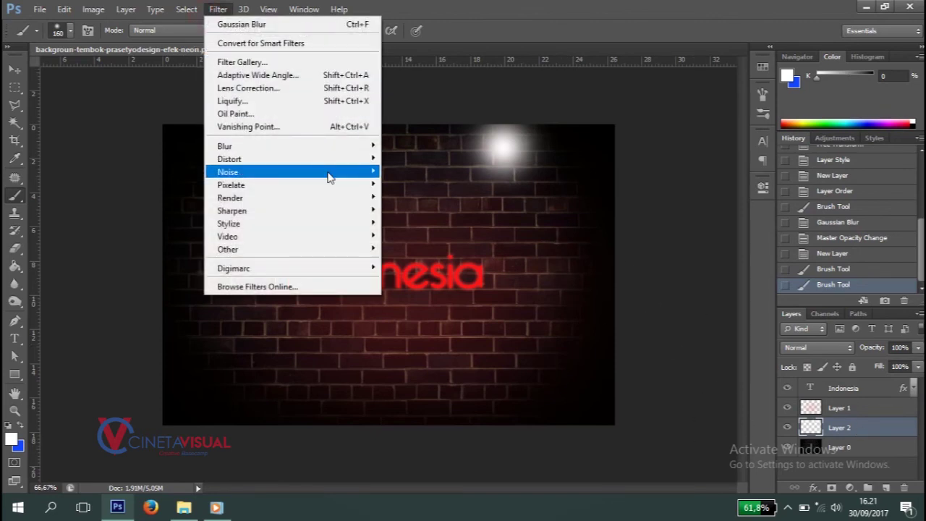
mouse_move(224, 146)
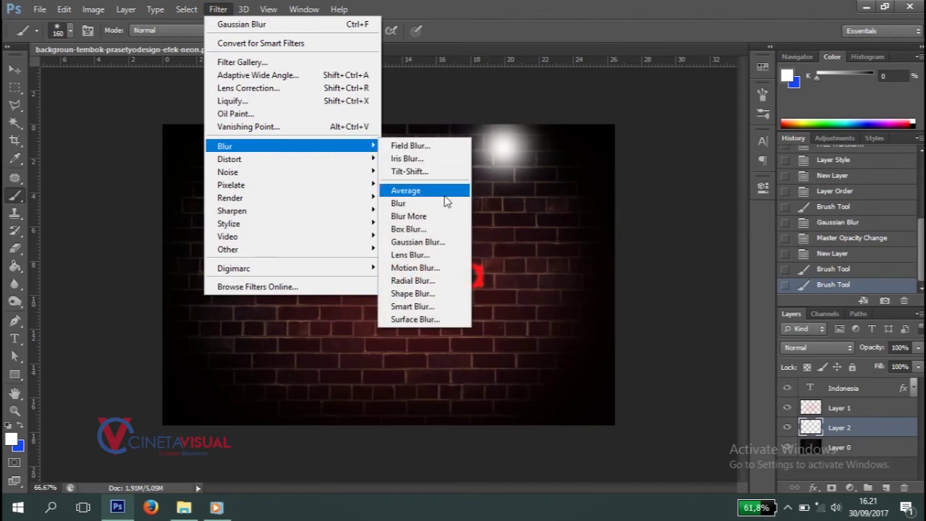
Blur Layer 2's white spots with a 117.7-pixel Gaussian Blur.
click(461, 246)
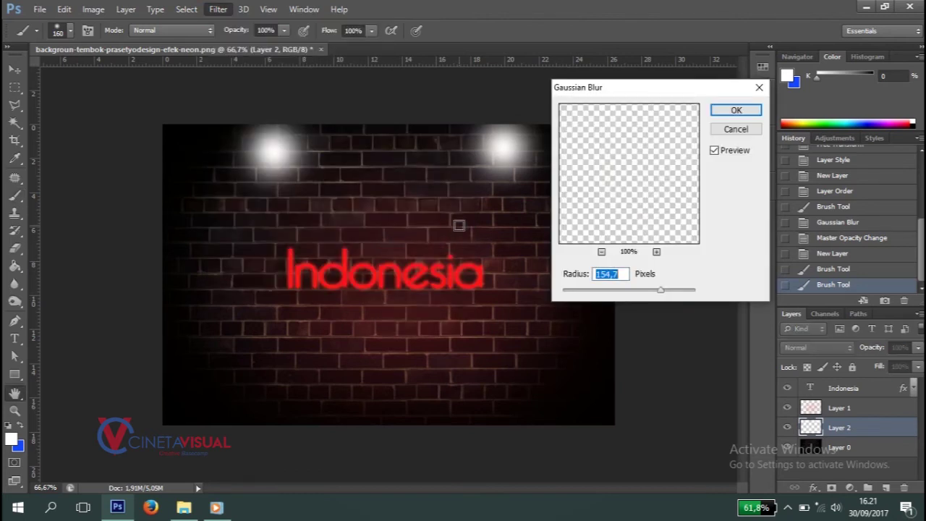
drag(659, 293, 653, 293)
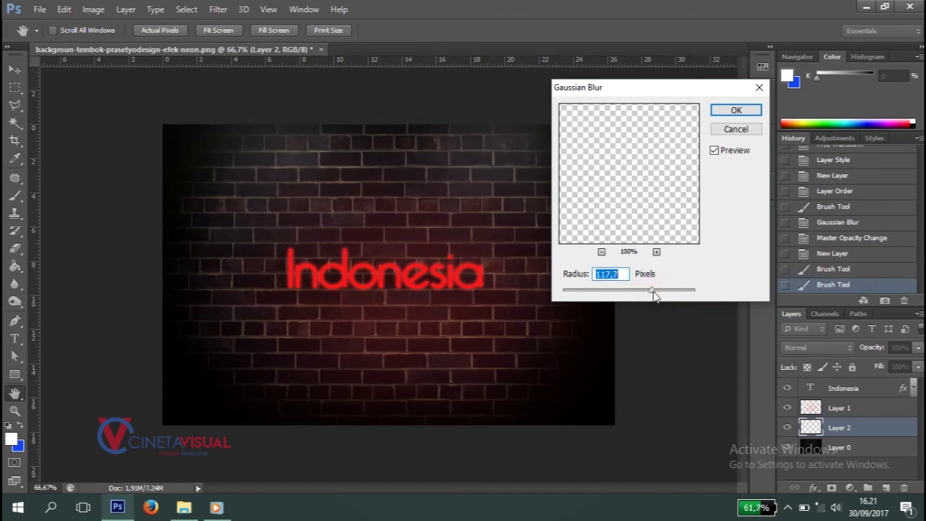
click(735, 111)
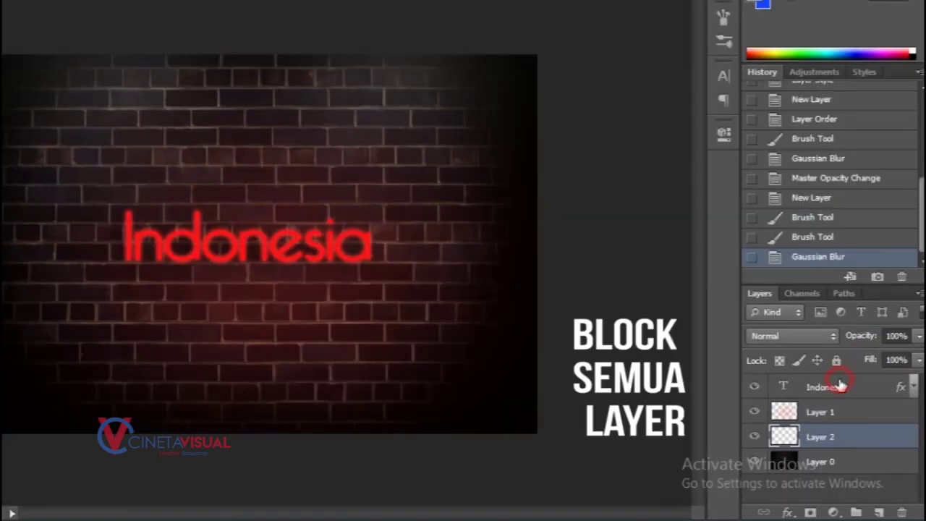
Select all layers from Indonesia down to Layer 0 and flatten them into a Background.
click(840, 386)
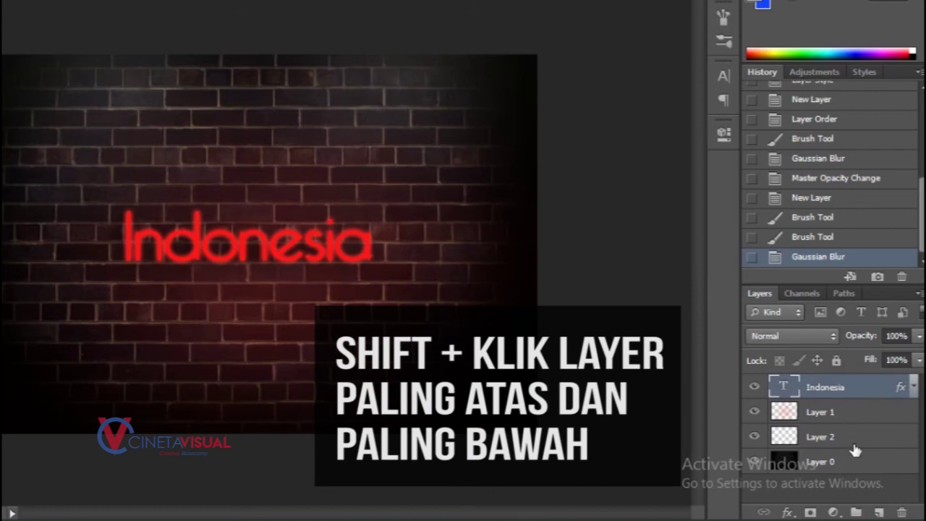
shift+click(854, 462)
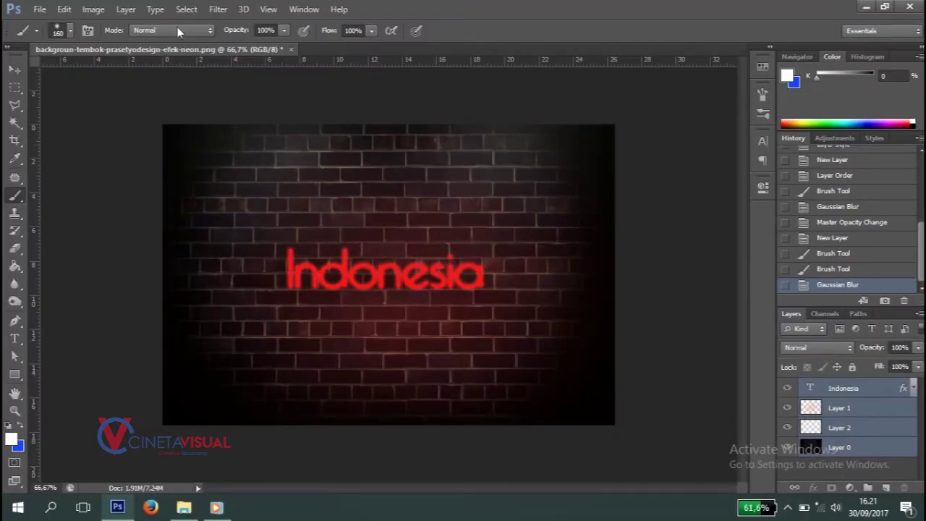
click(125, 9)
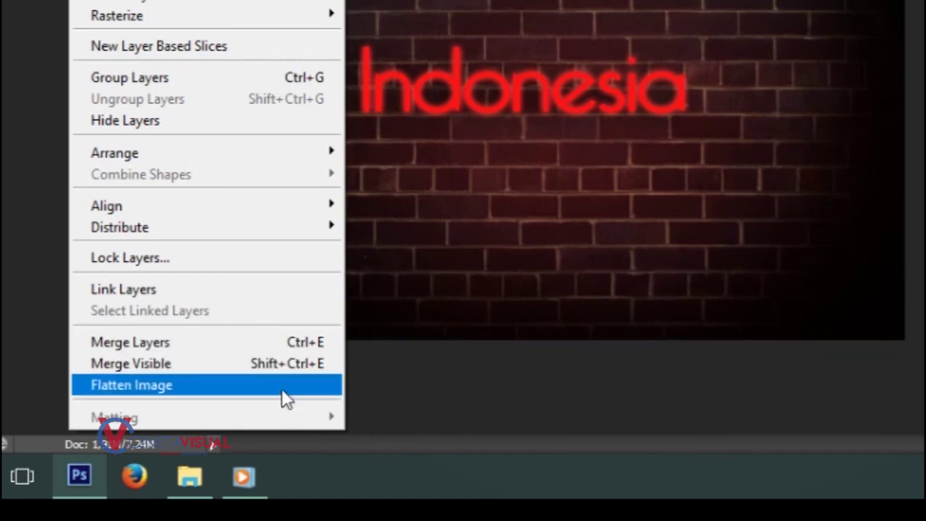
click(281, 391)
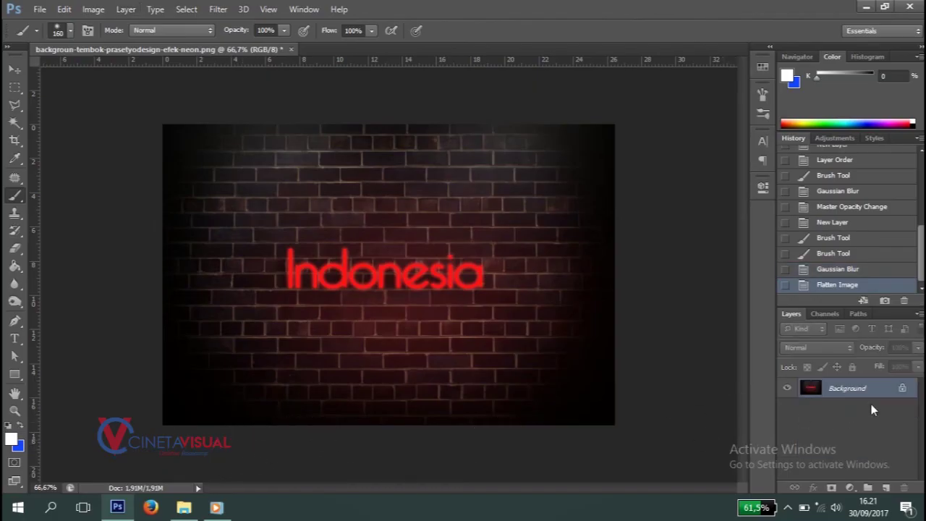
Convert the flattened Background into an editable layer named Layer 0.
double_click(904, 391)
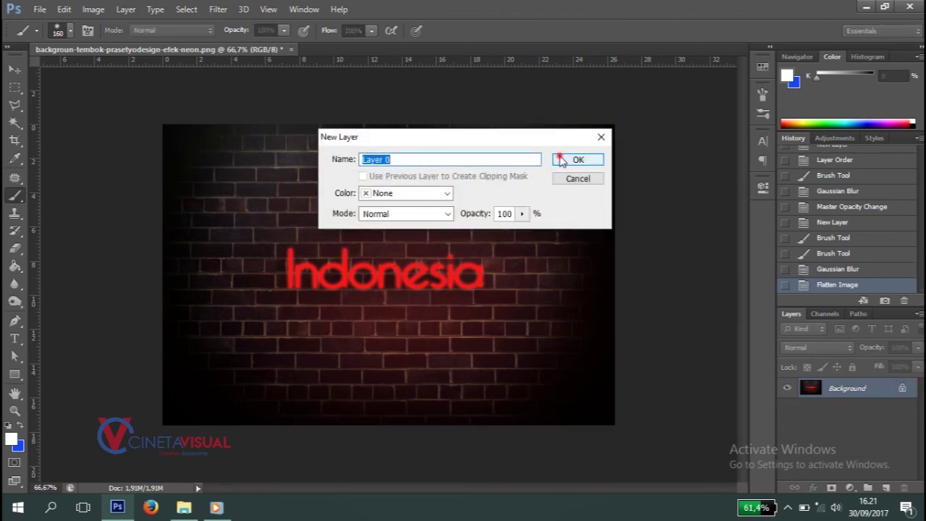
click(563, 161)
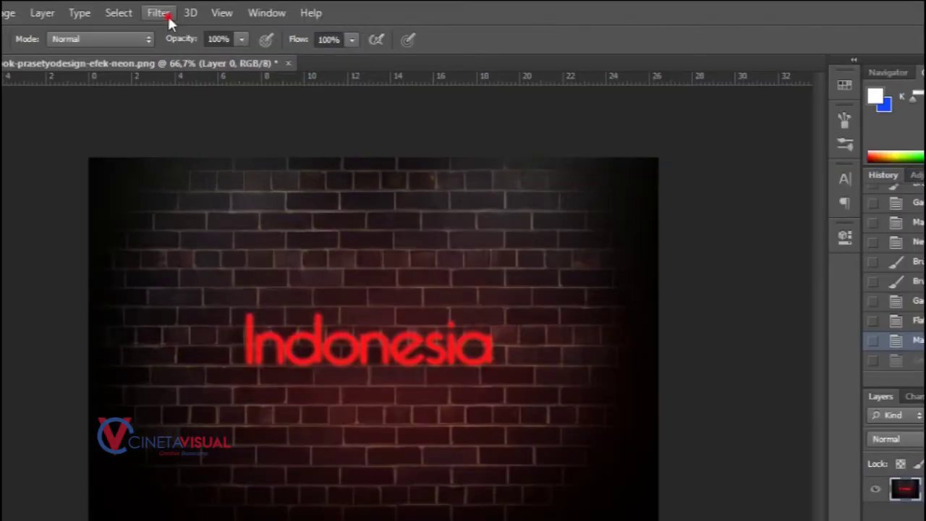
click(159, 13)
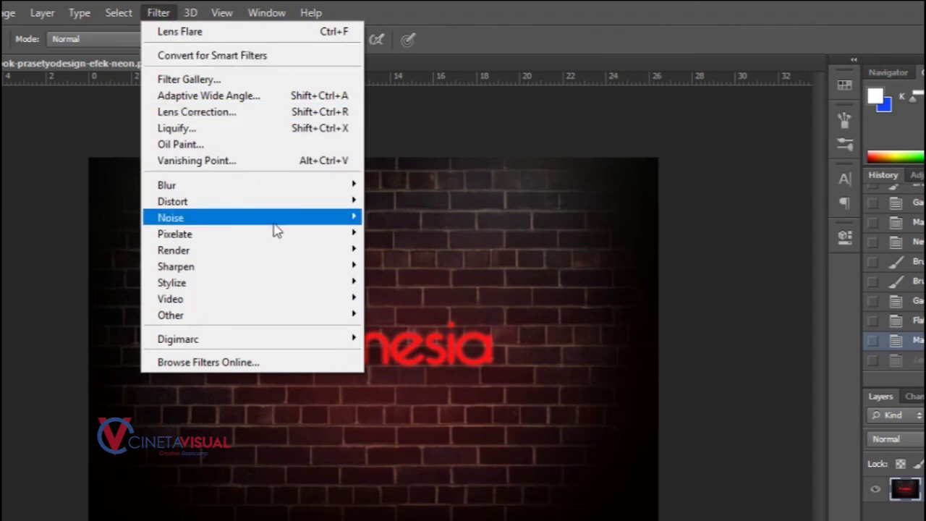
mouse_move(217, 249)
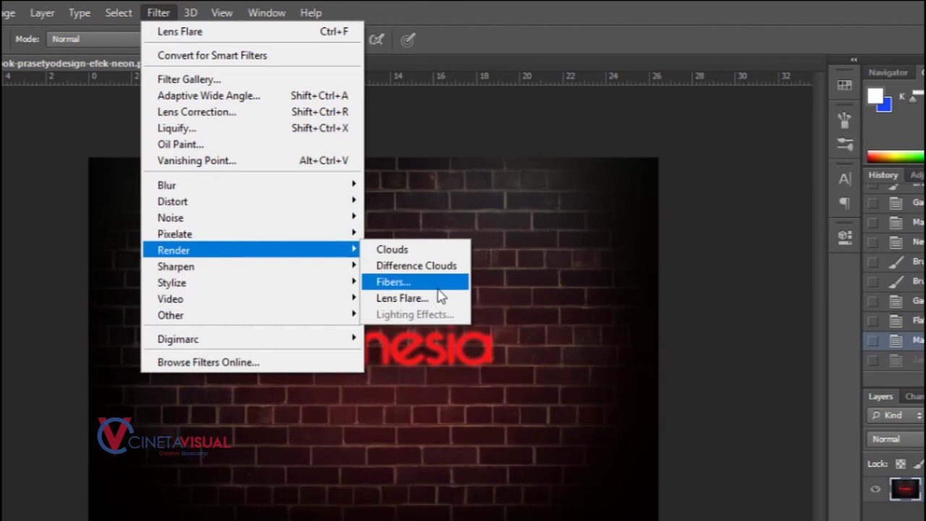
Render a 35mm Prime lens flare at 24% brightness just left of Indonesia.
click(438, 298)
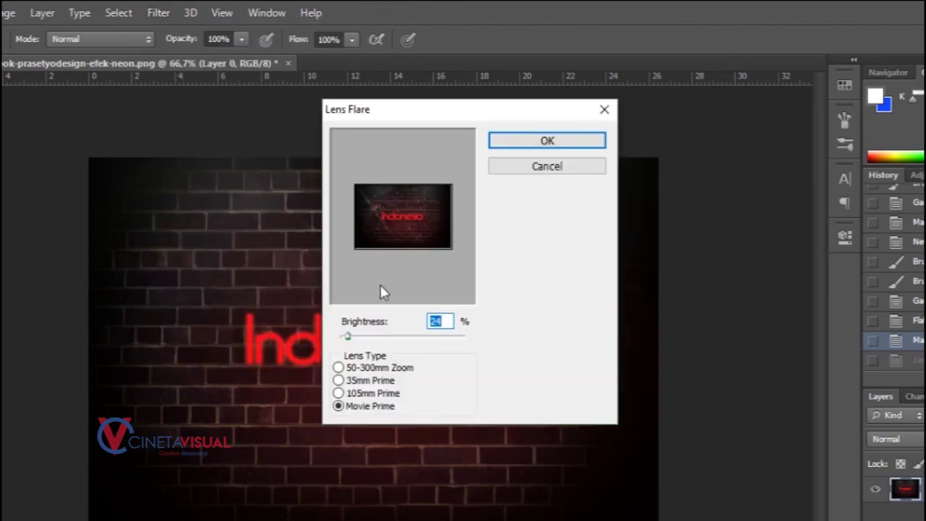
click(370, 382)
click(376, 208)
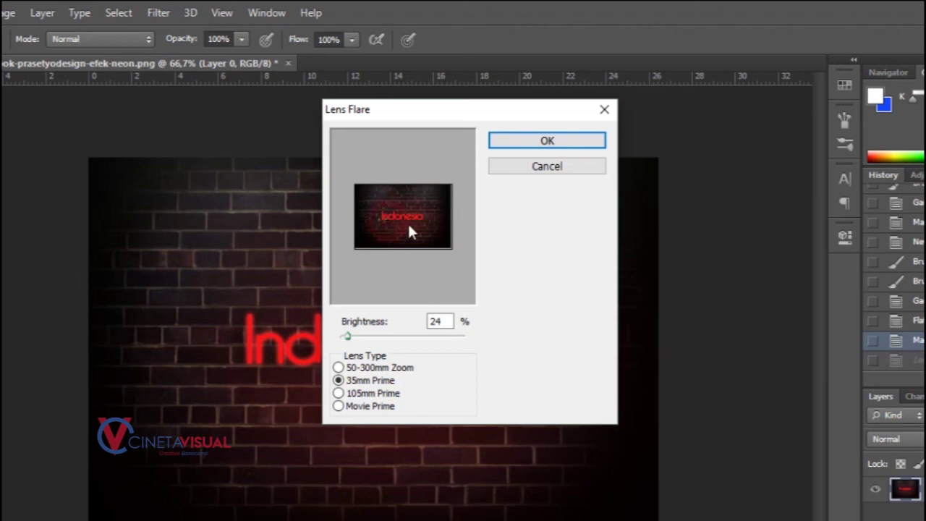
drag(384, 226, 377, 217)
click(532, 141)
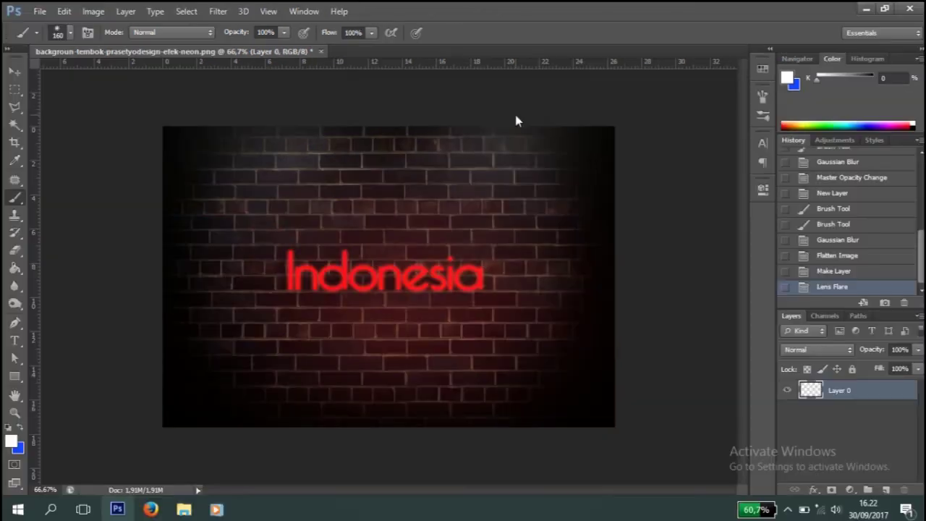